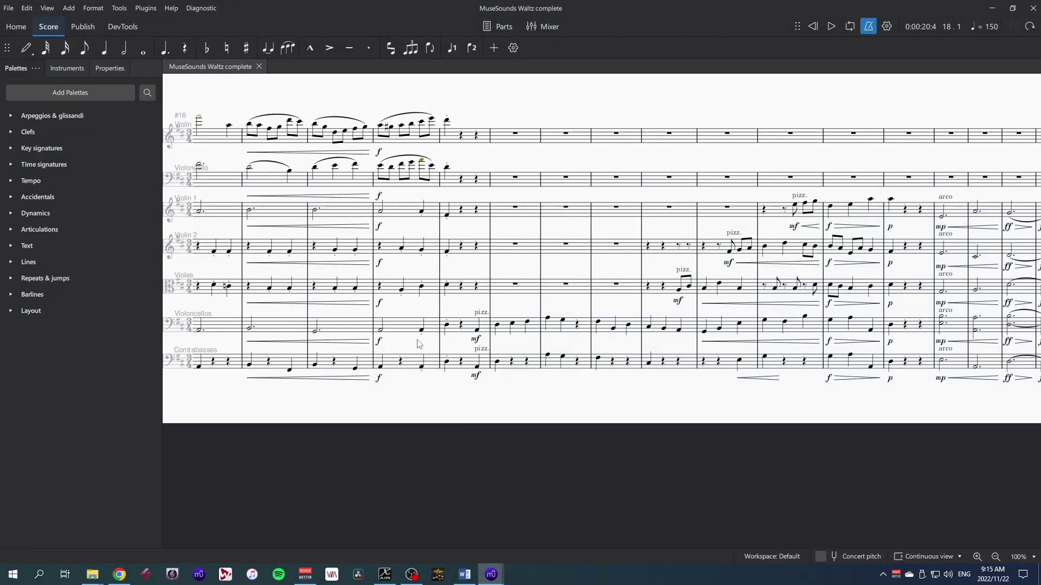
# Scroll the waltz score left back to its opening measures.
pyautogui.hscroll(-10, 918, 414)
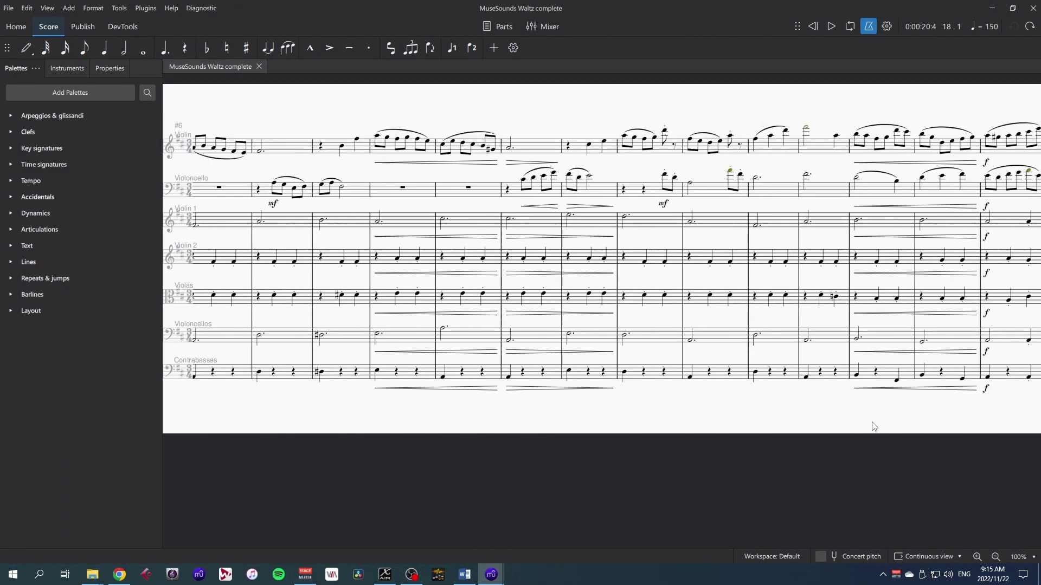
pyautogui.hscroll(-6, 454, 434)
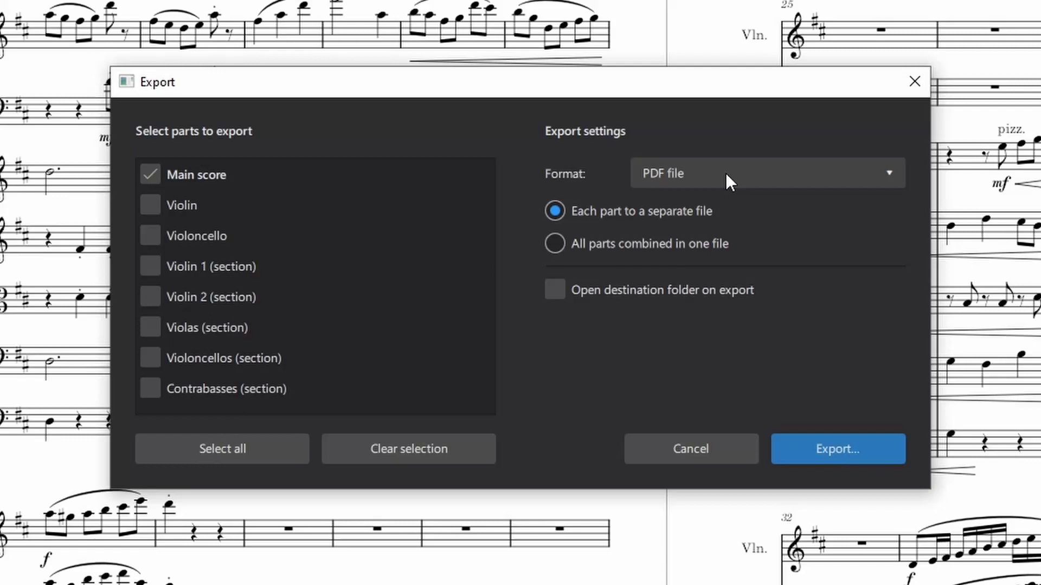
# Open the Export dialog's Format list to check the available file formats.
pyautogui.click(726, 172)
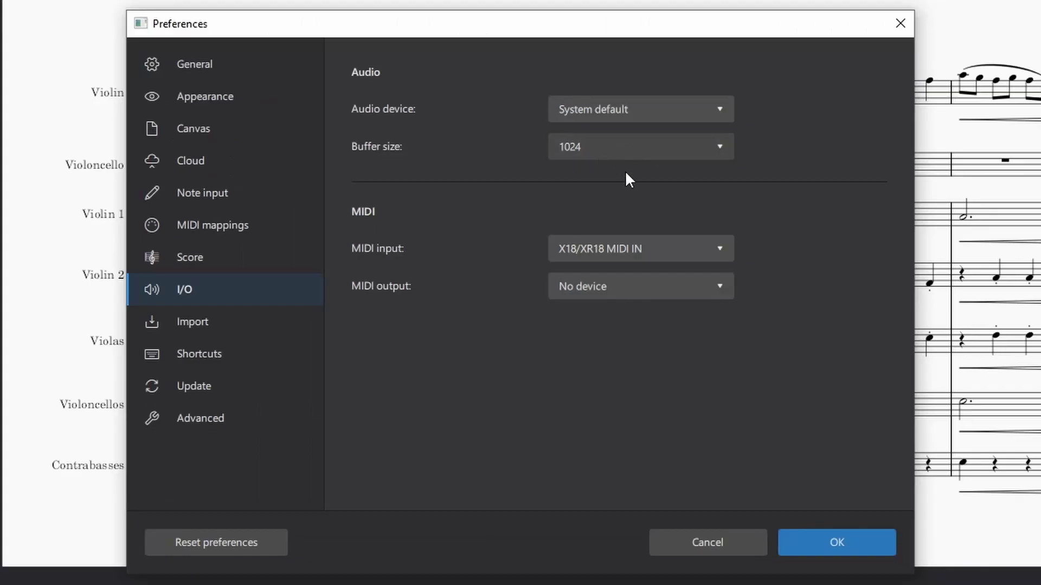
# Close Preferences with OK and start playback of the waltz.
pyautogui.click(835, 547)
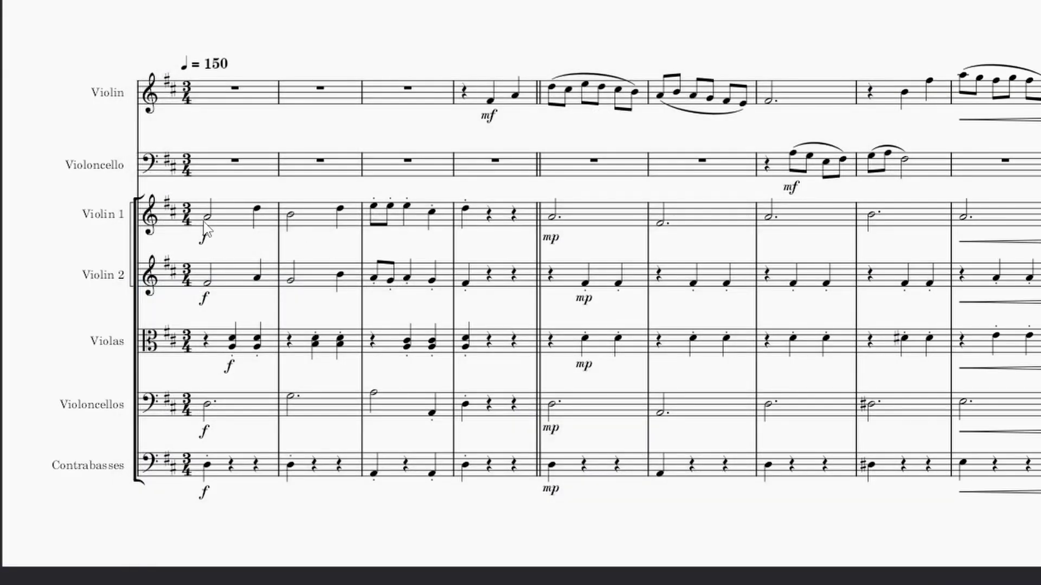
pyautogui.press('space')
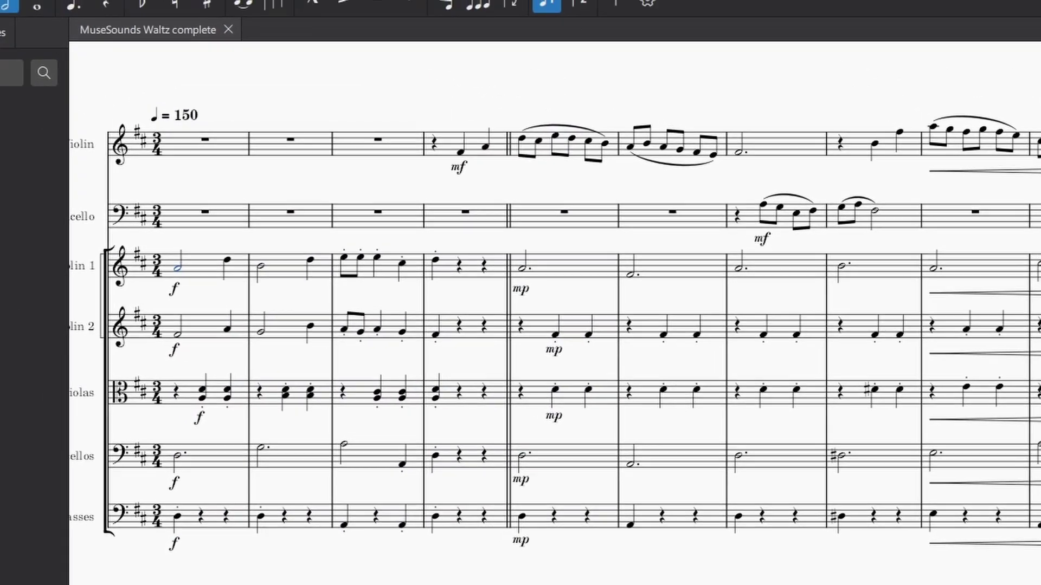
# Set the I/O buffer size to 4096 in Preferences, then play the waltz again.
pyautogui.click(46, 6)
pyautogui.moveTo(62, 4)
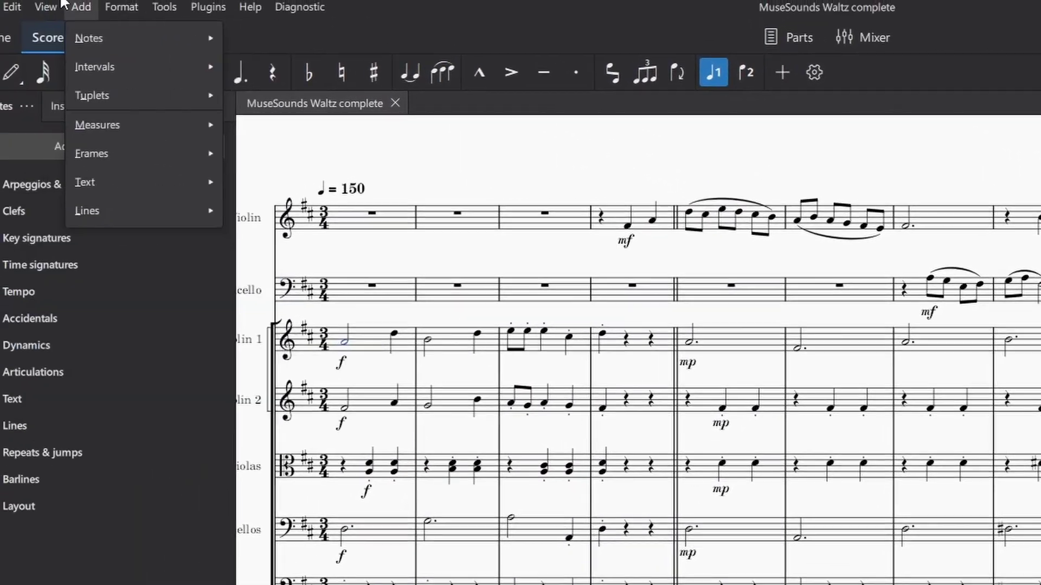
pyautogui.moveTo(12, 7)
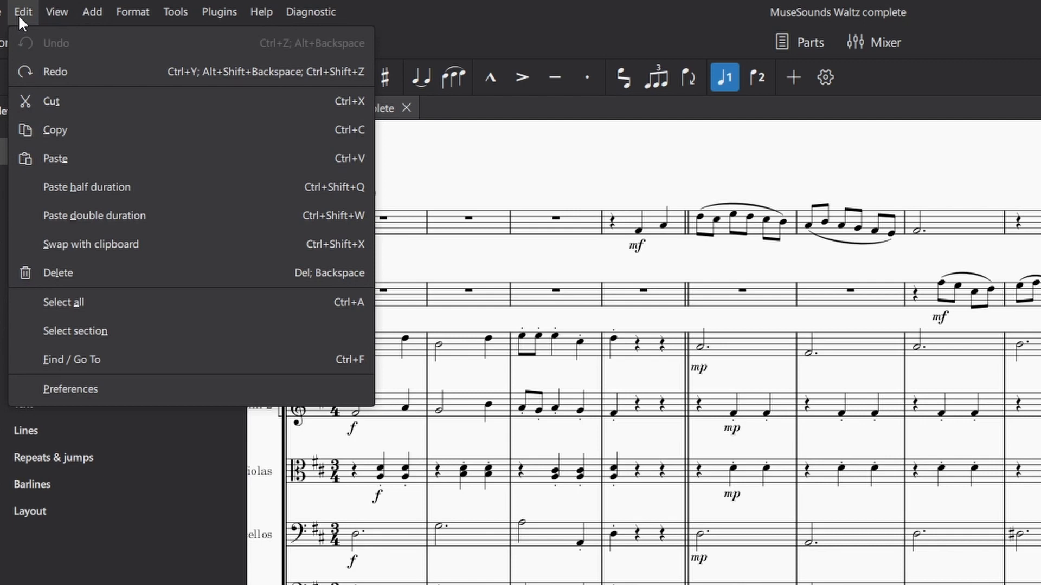
pyautogui.click(76, 387)
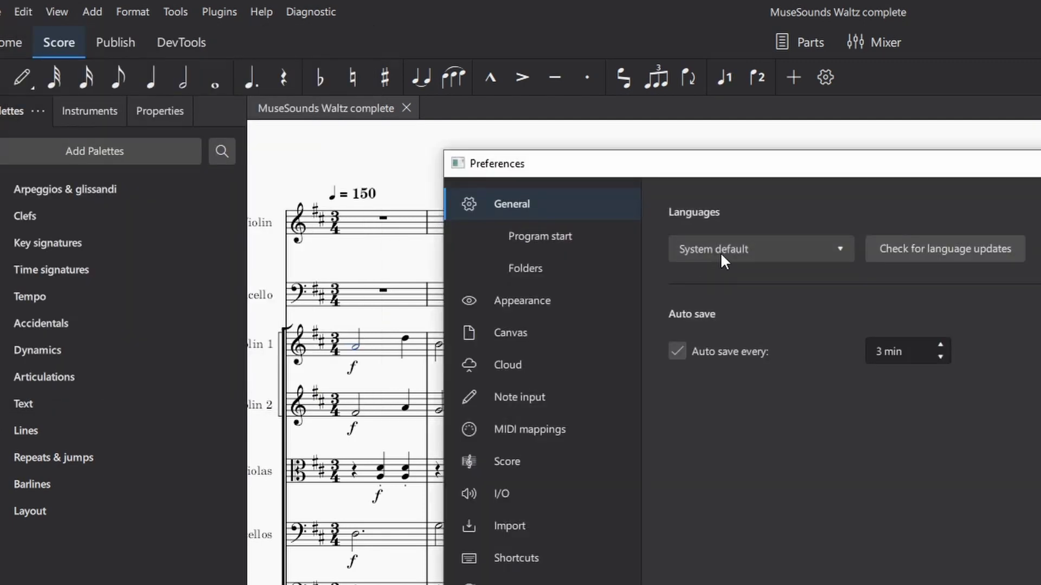
pyautogui.click(531, 492)
pyautogui.click(945, 288)
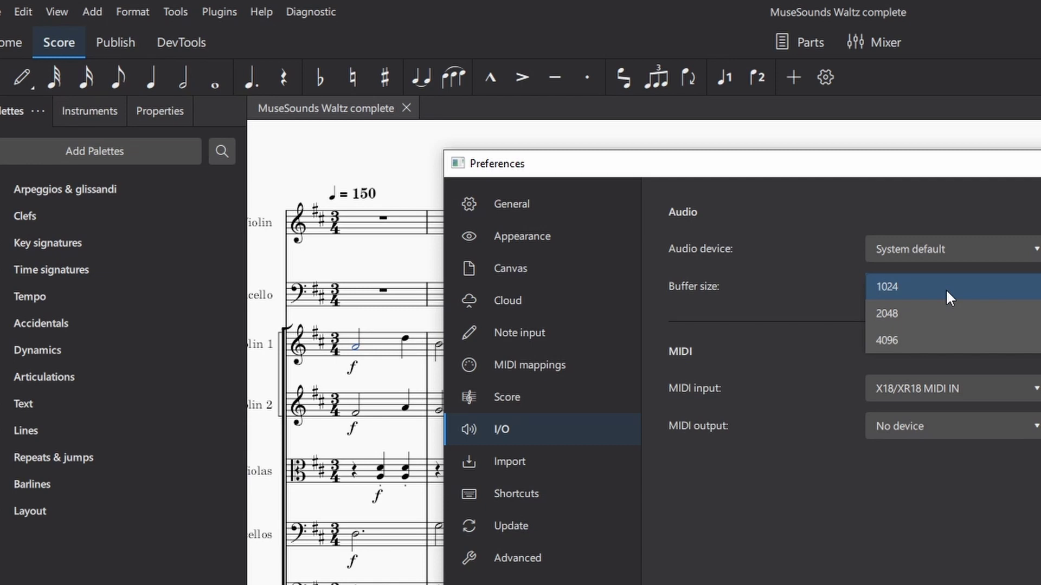
pyautogui.click(929, 341)
pyautogui.press('Escape')
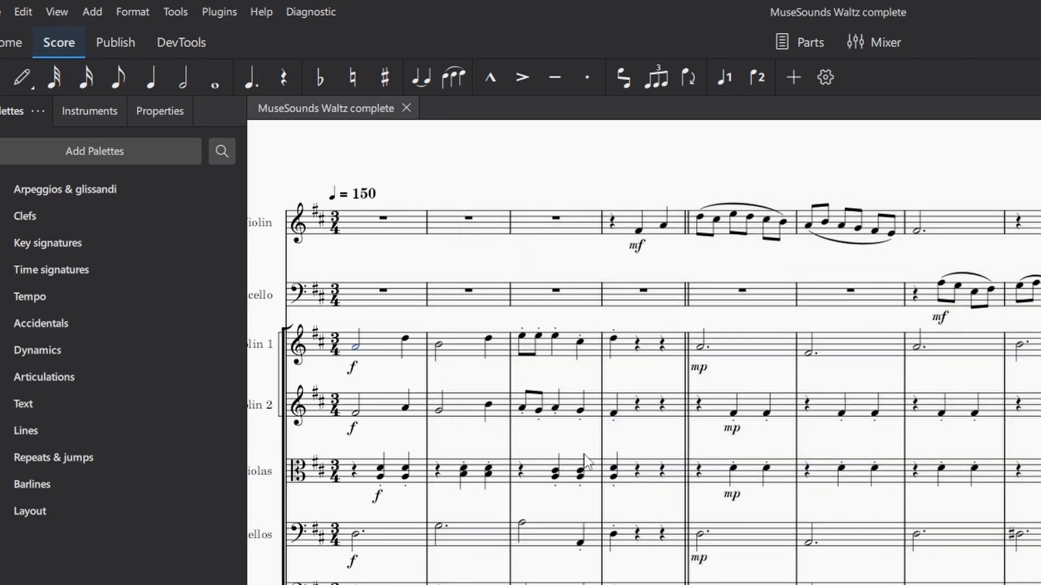
pyautogui.press('space')
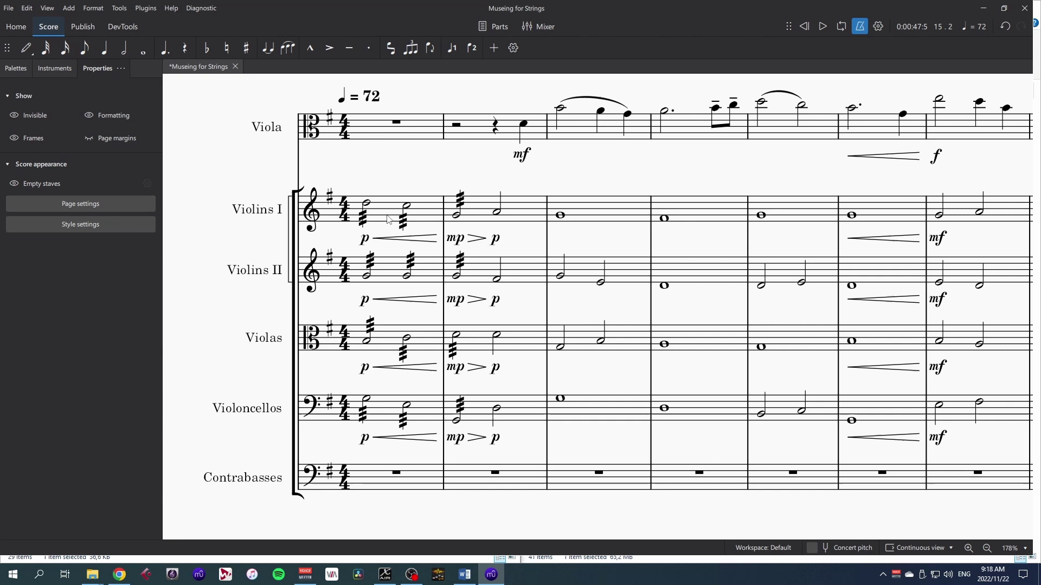
# Pan Museing for Strings right through measures 6–19 to the contrabass entrance.
pyautogui.hscroll(10, 674, 166)
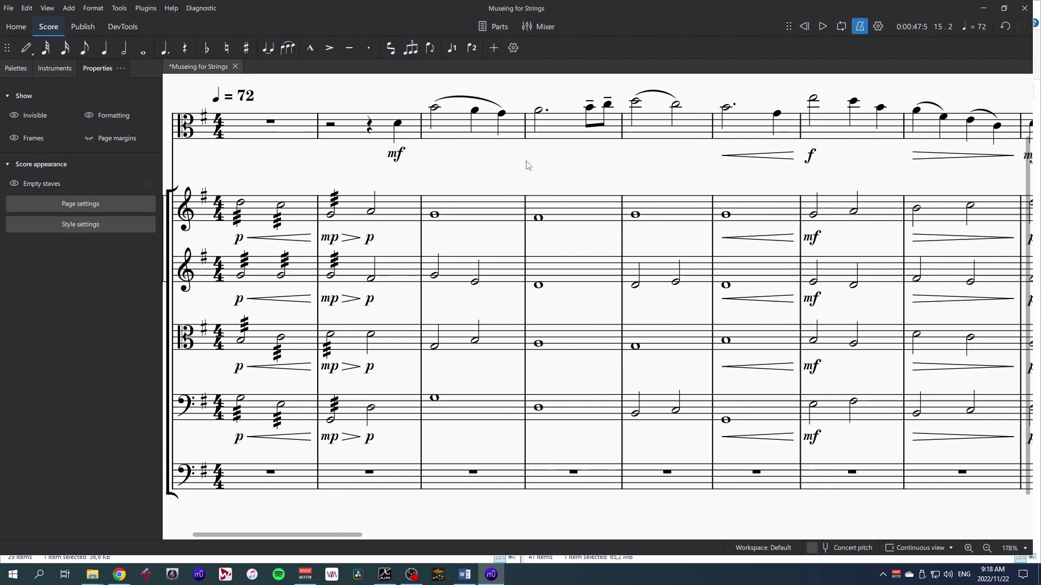
pyautogui.moveTo(899, 168); pyautogui.dragTo(152, 173)
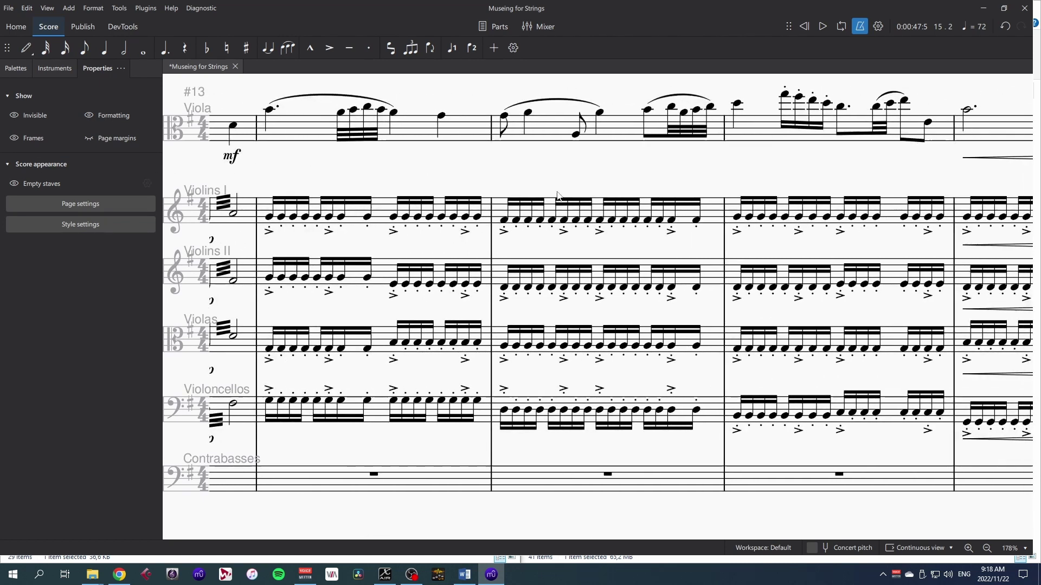
pyautogui.hscroll(8, 576, 168)
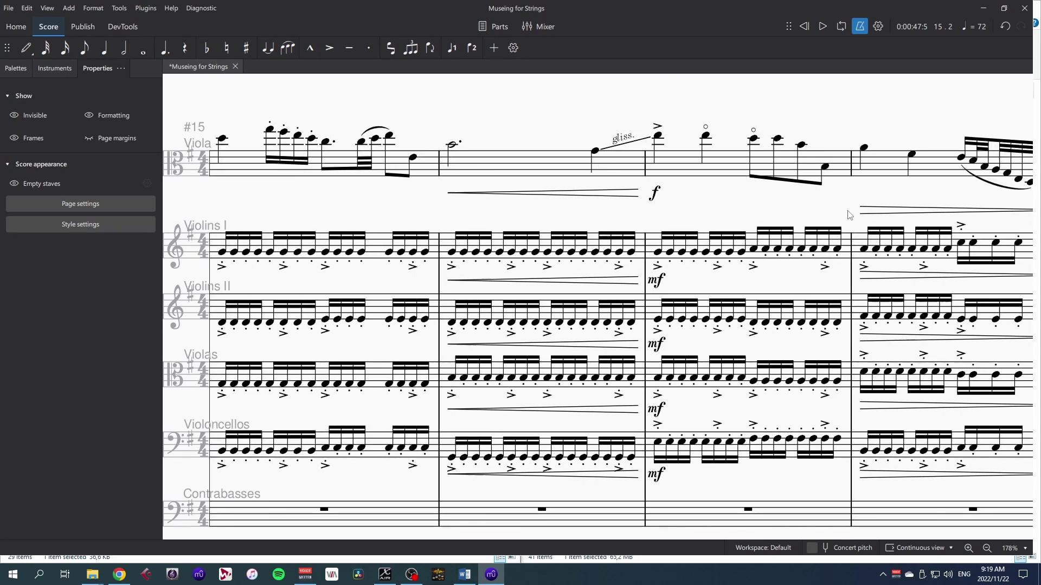
pyautogui.moveTo(890, 187); pyautogui.dragTo(341, 181)
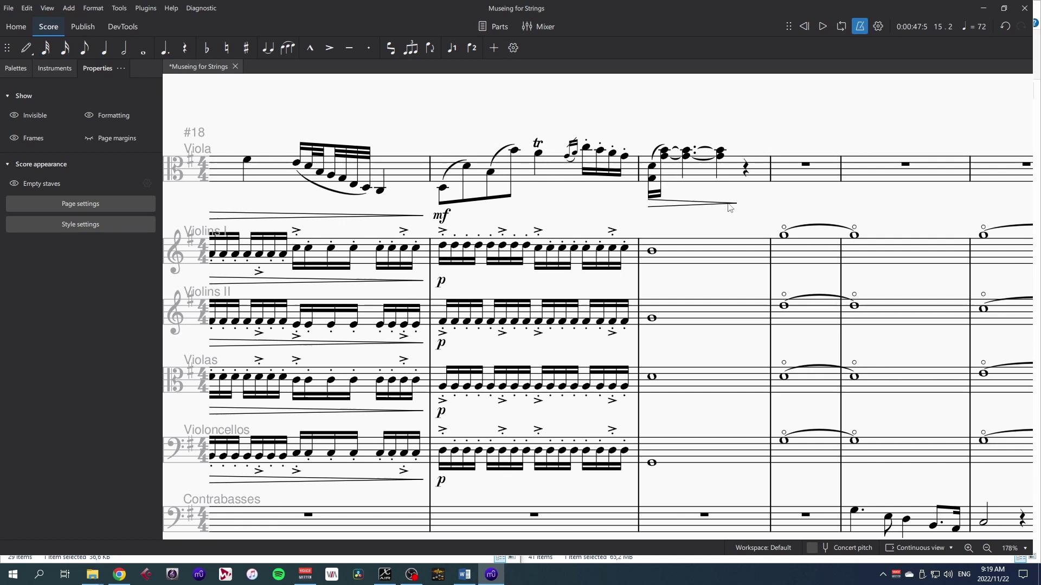
pyautogui.moveTo(883, 205); pyautogui.dragTo(406, 104)
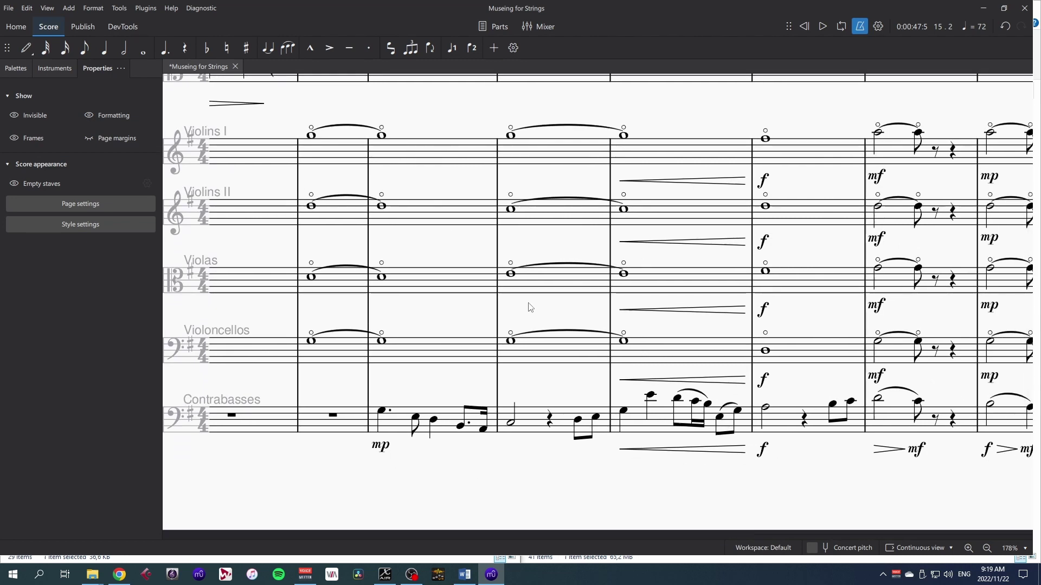
# Play Museing for Strings from the beginning with the toolbar Play button.
pyautogui.click(824, 24)
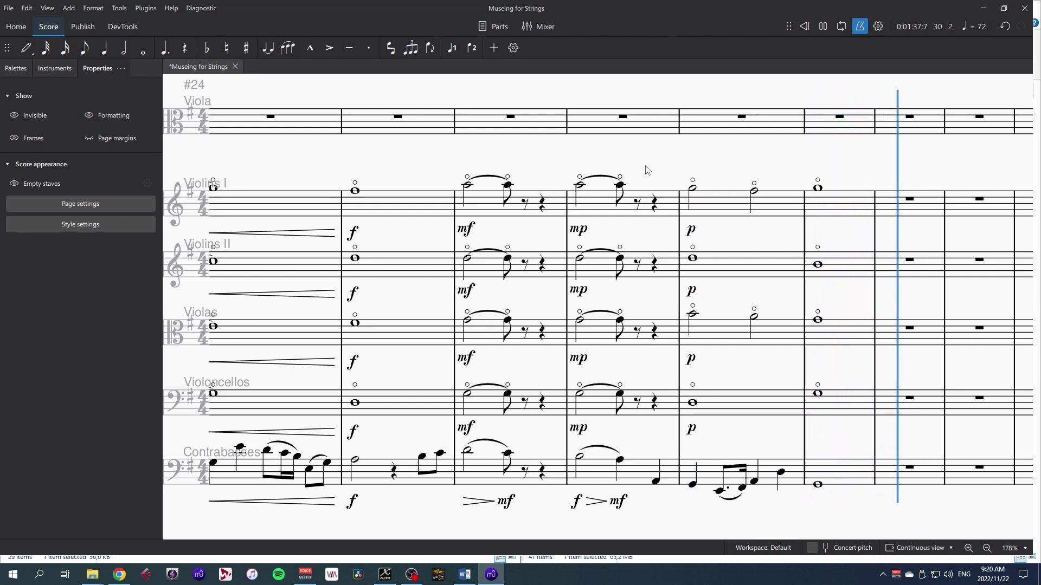
# Stop playback, jump to the score start, and reposition to show the Contrabasses staff.
pyautogui.press('space')
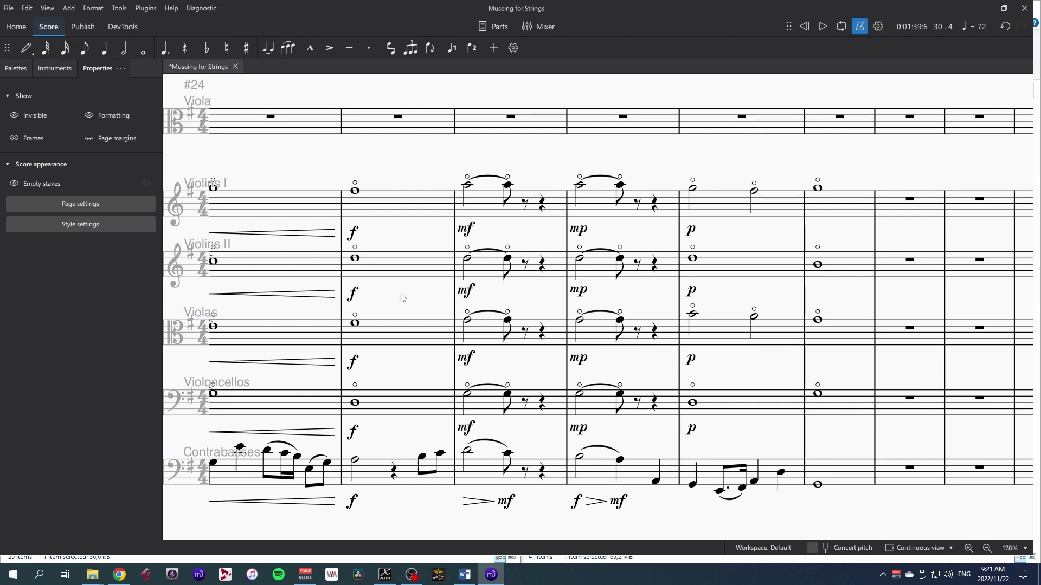
pyautogui.hotkey('ctrl', 'Home')
pyautogui.moveTo(416, 266); pyautogui.dragTo(408, 211)
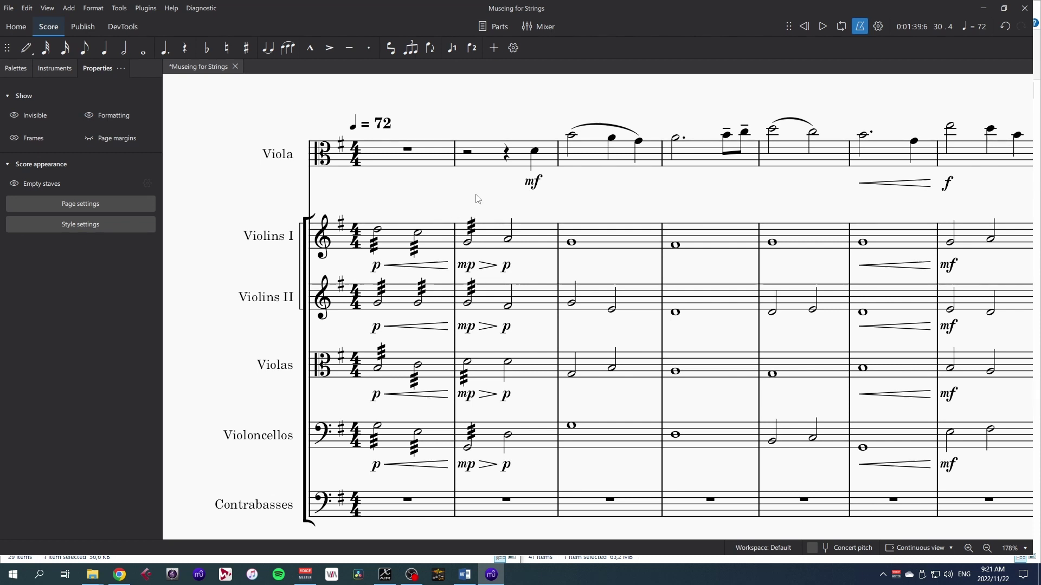
pyautogui.moveTo(606, 199); pyautogui.dragTo(499, 212)
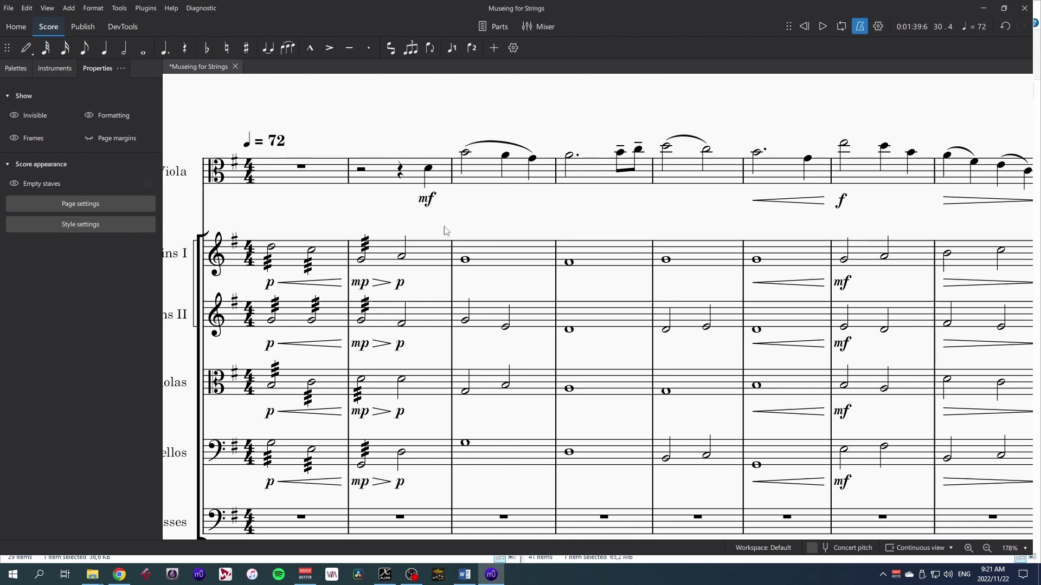
pyautogui.click(540, 30)
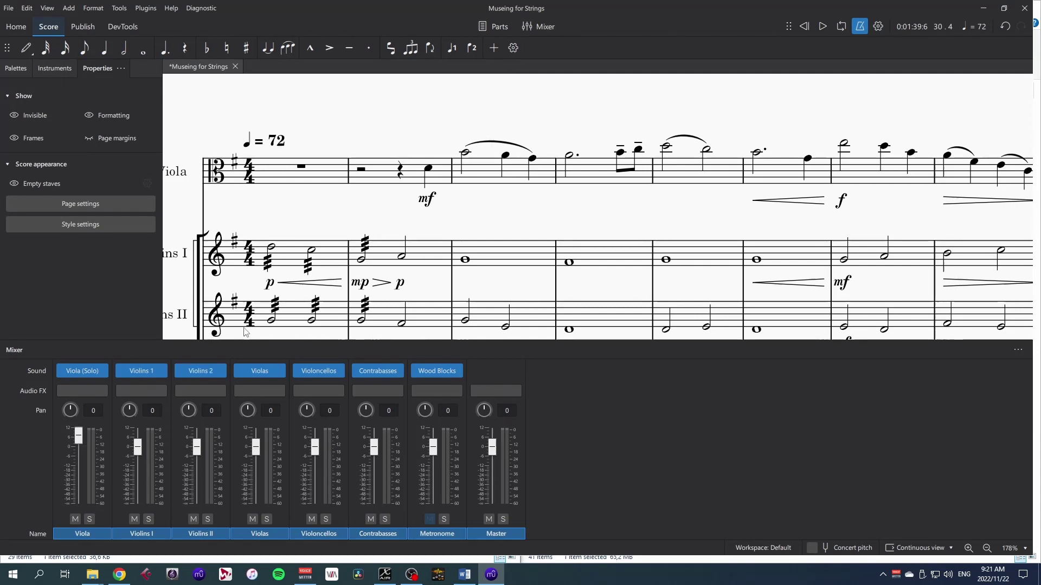
pyautogui.click(544, 28)
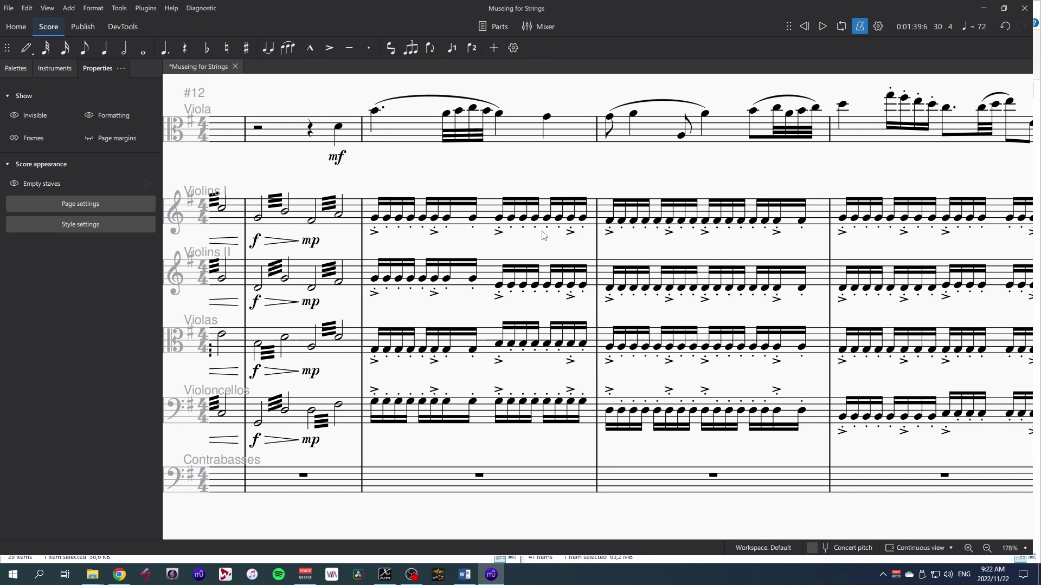
# Scroll the score right to rehearsal mark 19.
pyautogui.hscroll(10, 531, 234)
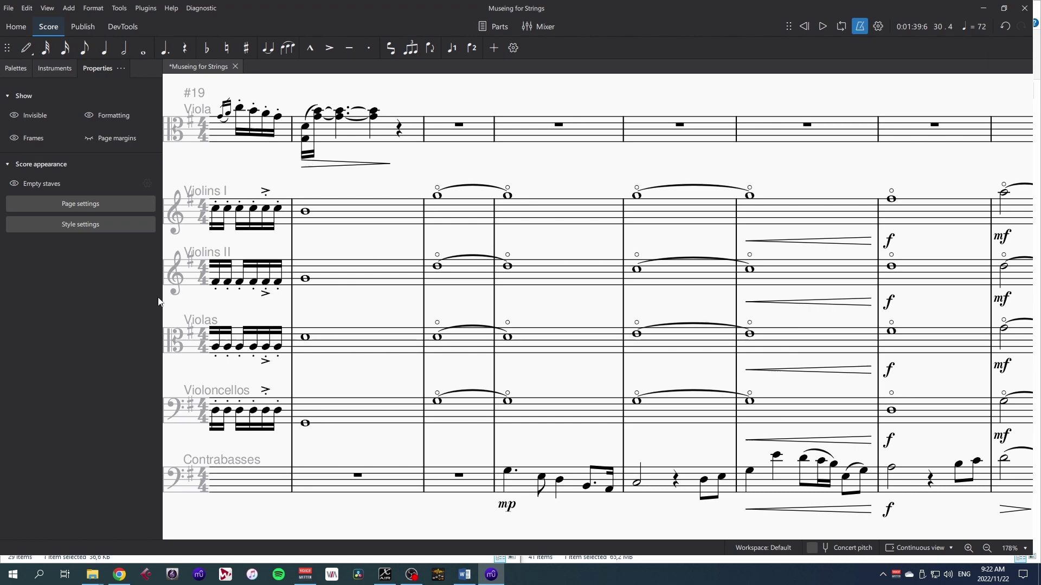
# Select measure 11 from Violins I down to Violoncellos and play it back.
pyautogui.moveTo(380, 535); pyautogui.dragTo(419, 544)
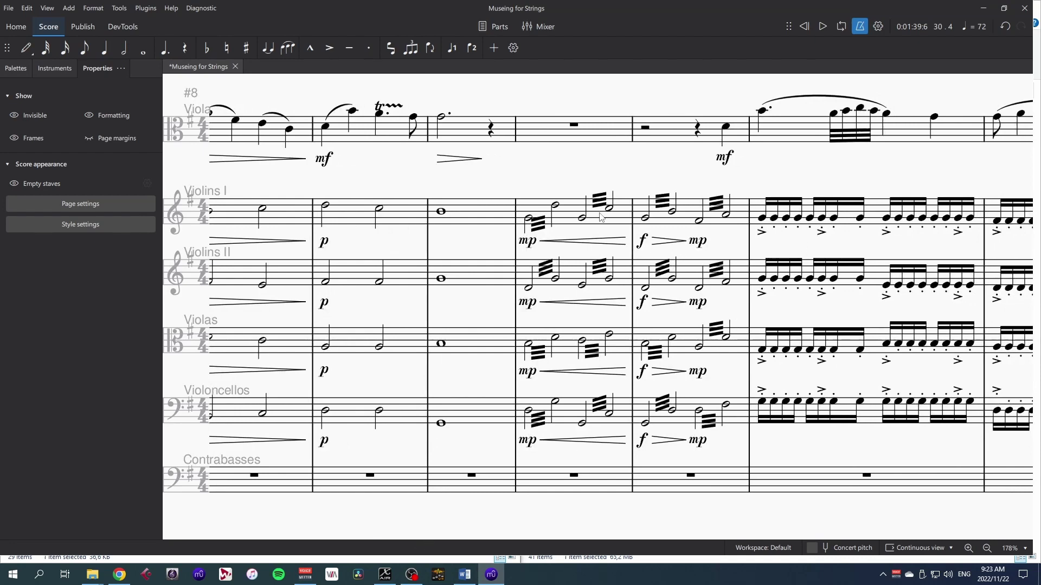
pyautogui.click(580, 213)
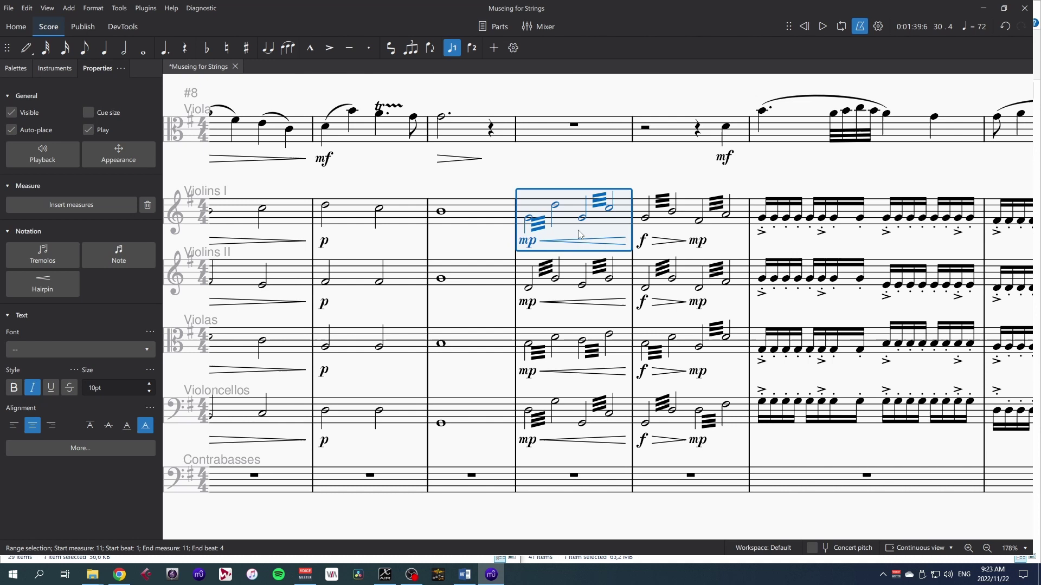
pyautogui.keyDown('shift'); pyautogui.click(566, 426); pyautogui.keyUp('shift')
pyautogui.press('space')
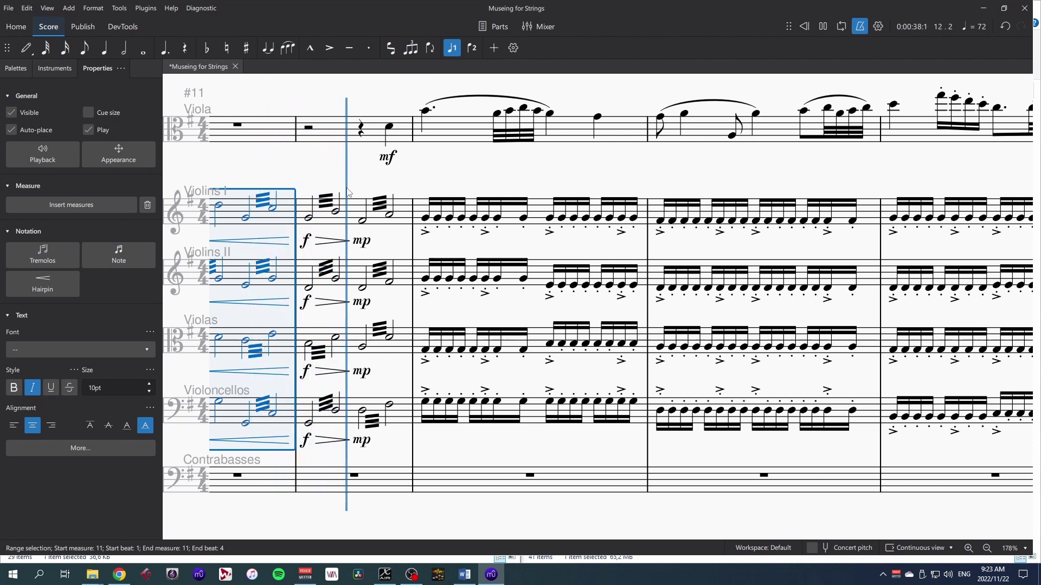
pyautogui.press('space')
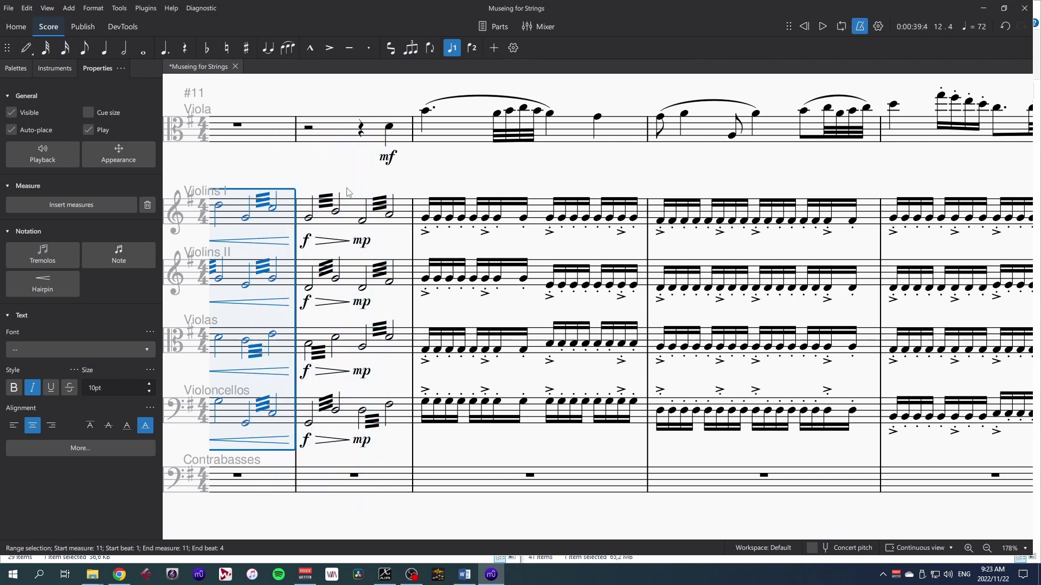
# Scroll right and play back from viola measure 14.
pyautogui.hscroll(3, 336, 214)
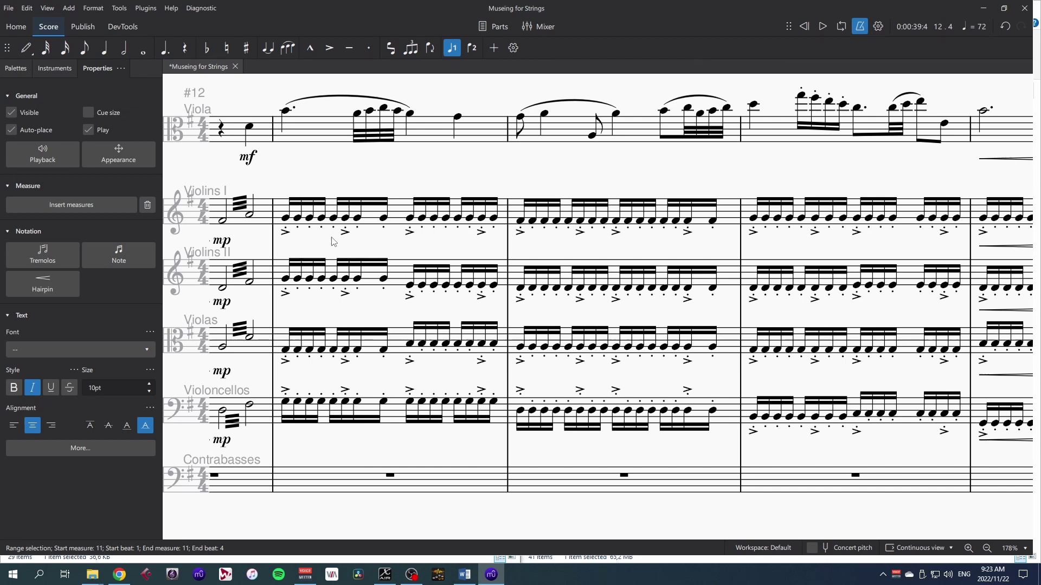
pyautogui.hscroll(10, 333, 242)
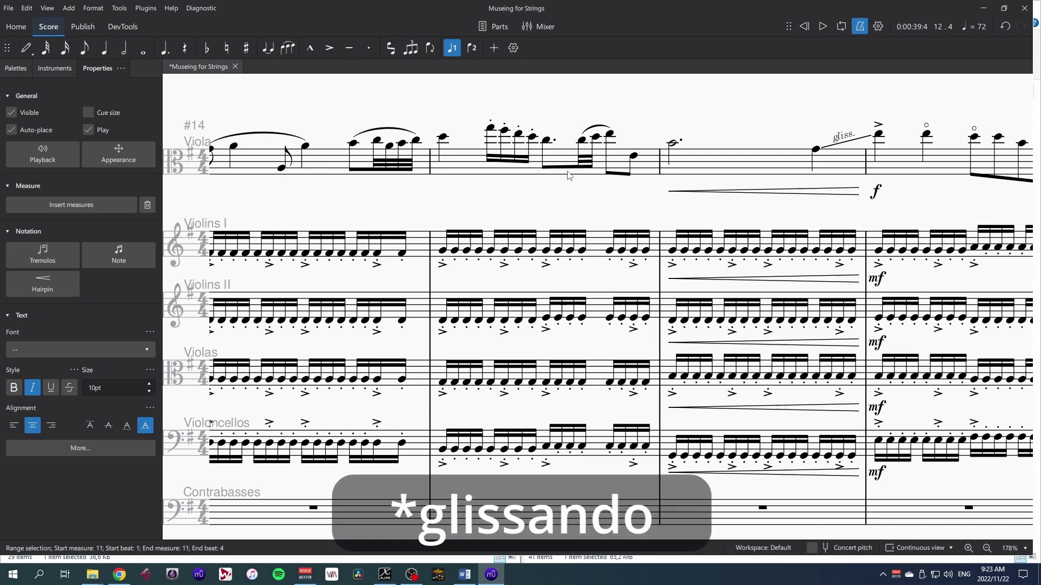
pyautogui.click(334, 167)
pyautogui.press('space')
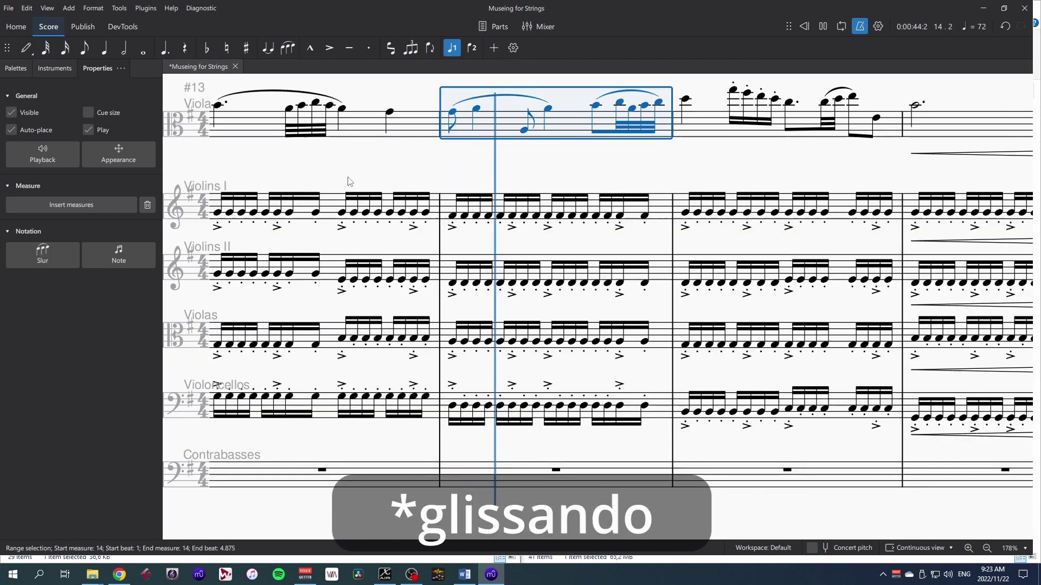
pyautogui.press('space')
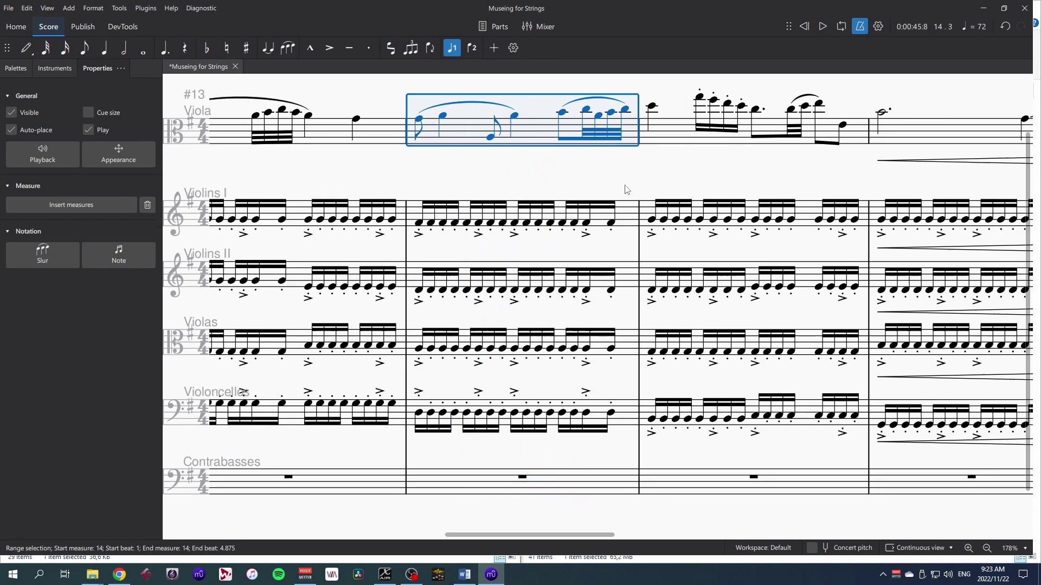
# Play back viola measure 16, then select its glissando line.
pyautogui.click(737, 173)
pyautogui.press('space')
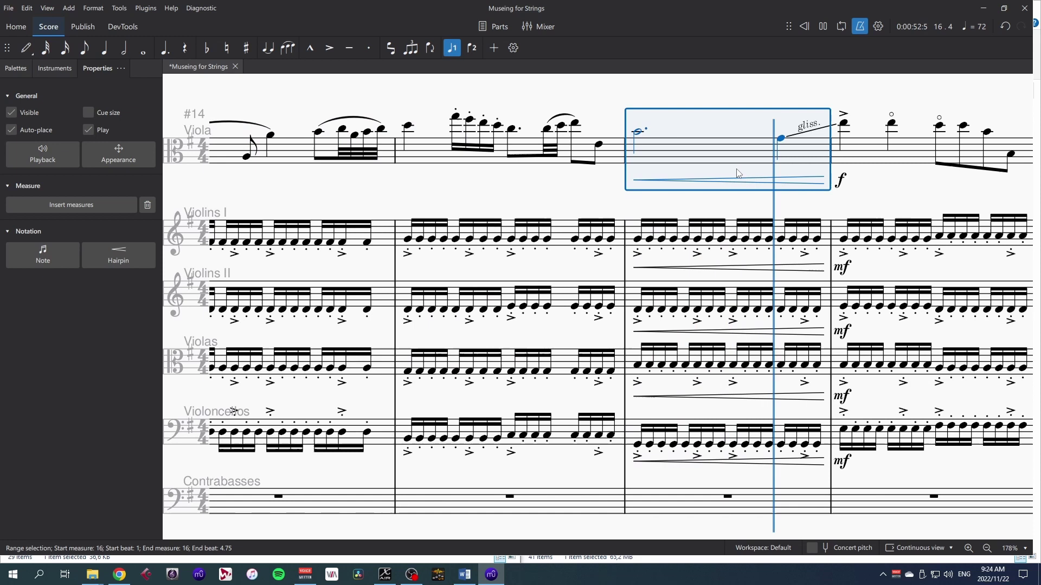
pyautogui.press('space')
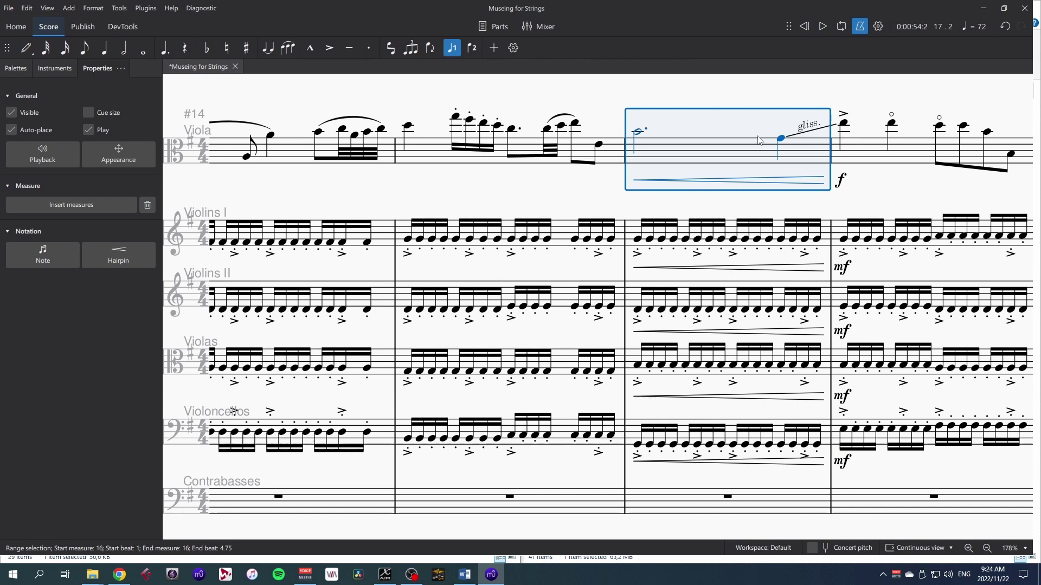
pyautogui.click(802, 130)
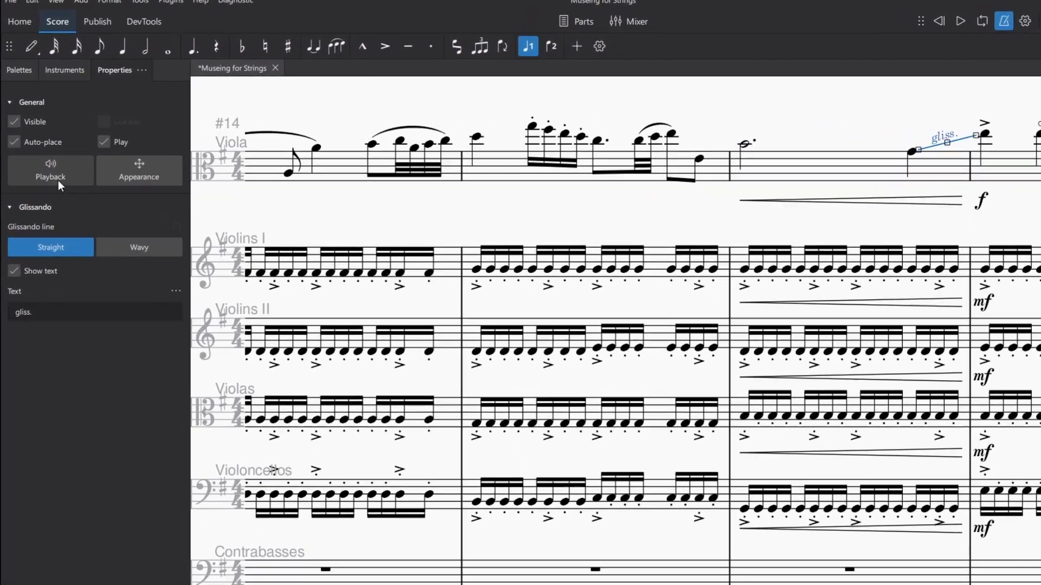
# Set the viola glissando's playback style to Chromatic and play its measure.
pyautogui.click(52, 164)
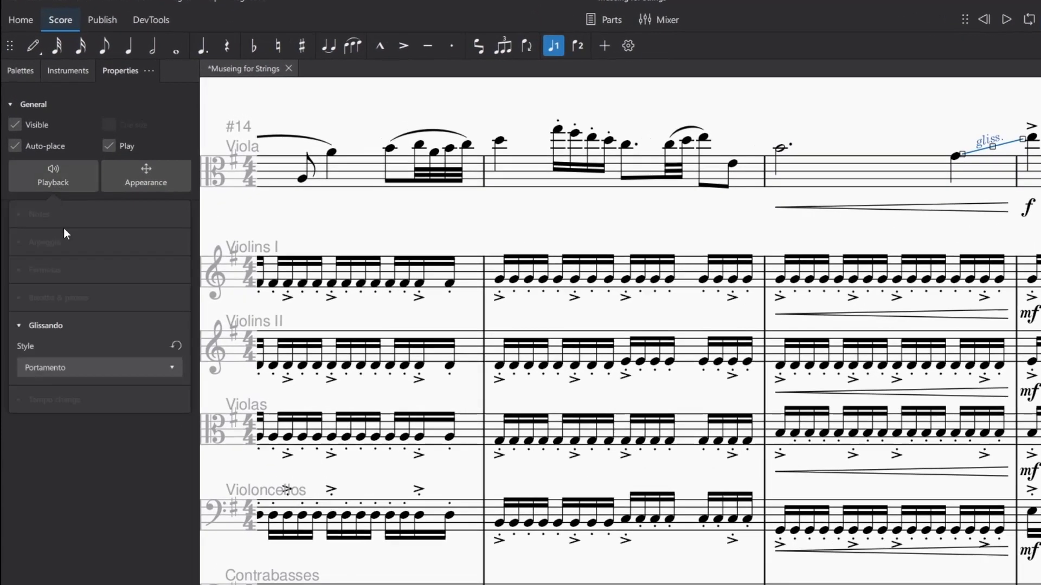
pyautogui.click(90, 370)
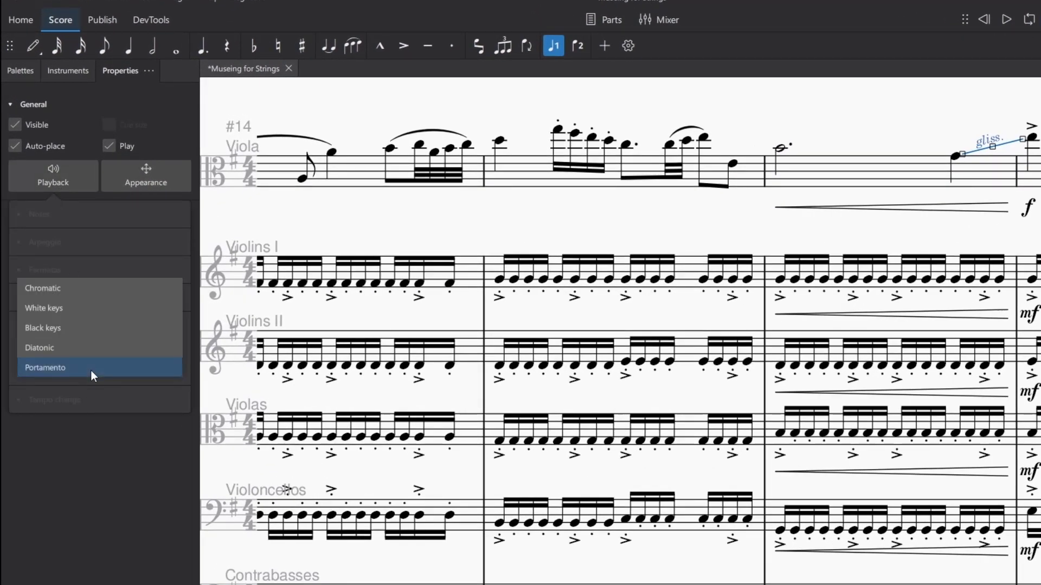
pyautogui.click(79, 293)
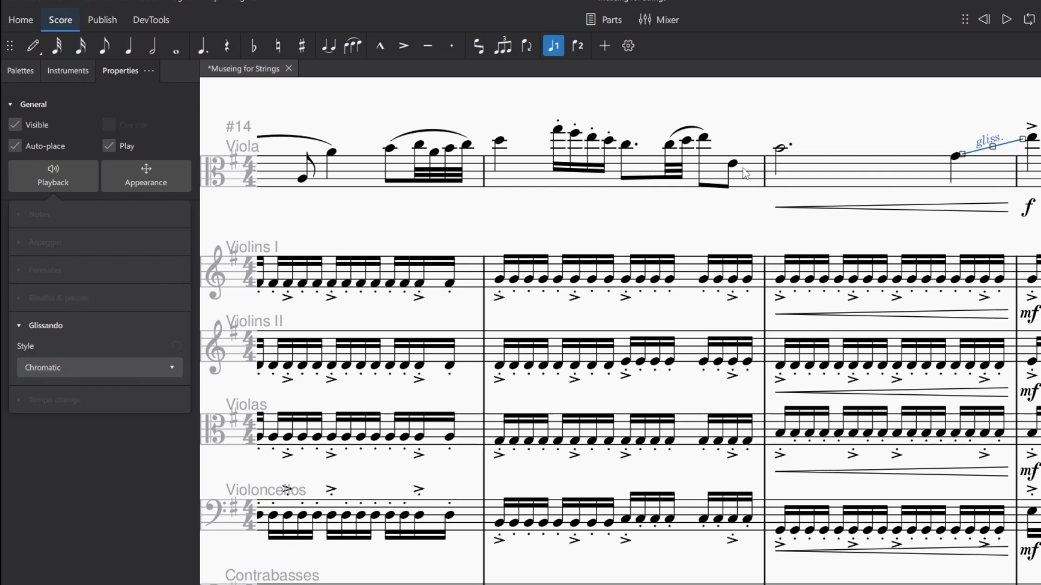
pyautogui.click(881, 184)
pyautogui.press('space')
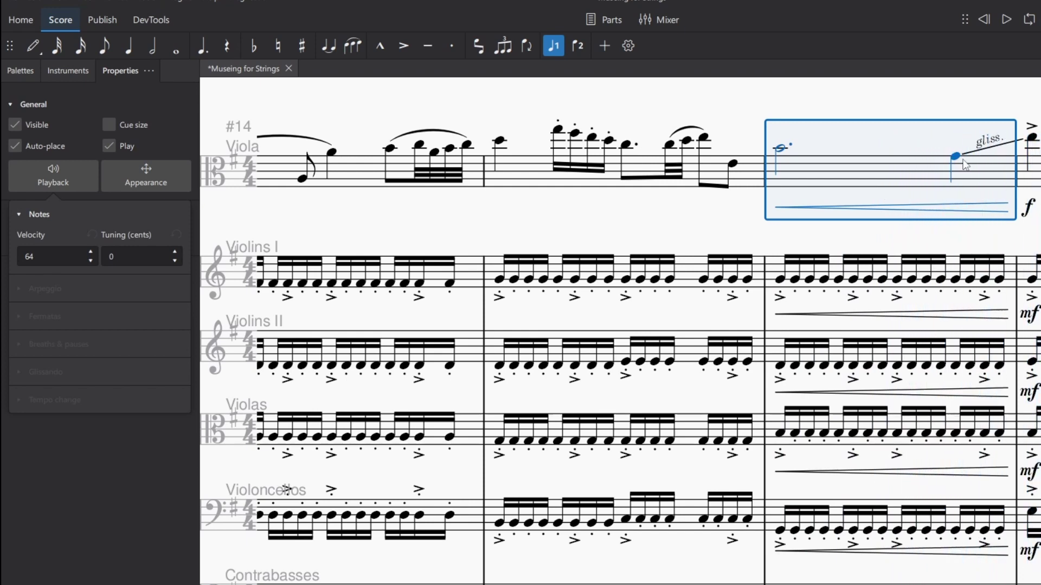
# Set the glissando's playback style back to Portamento.
pyautogui.click(982, 149)
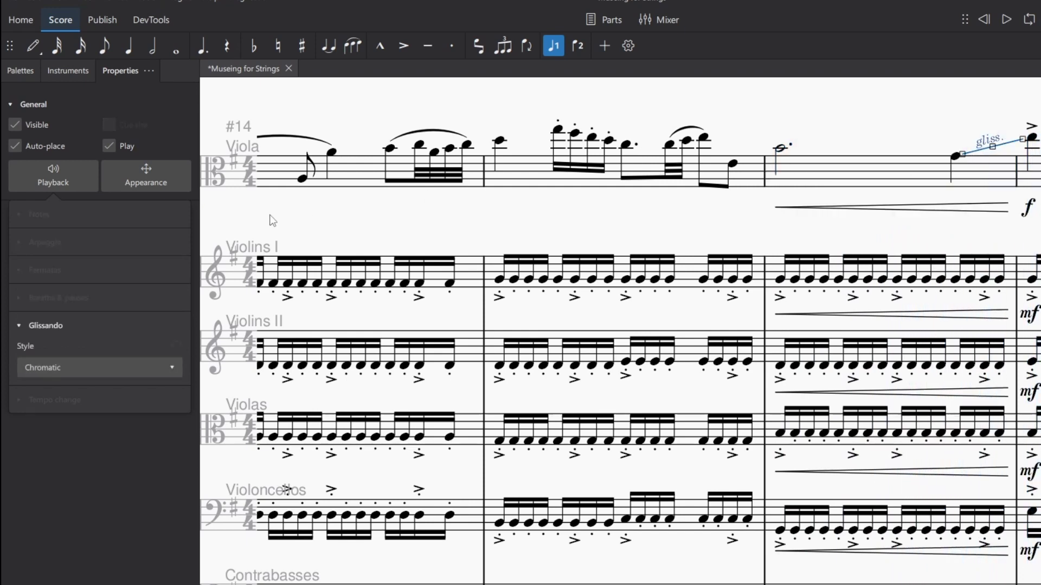
pyautogui.click(93, 369)
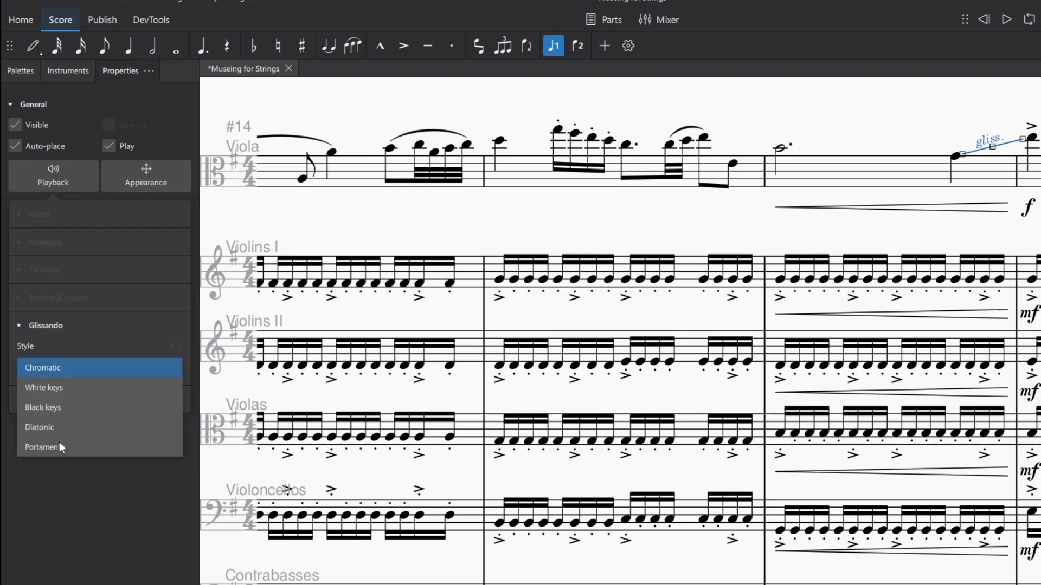
pyautogui.click(87, 444)
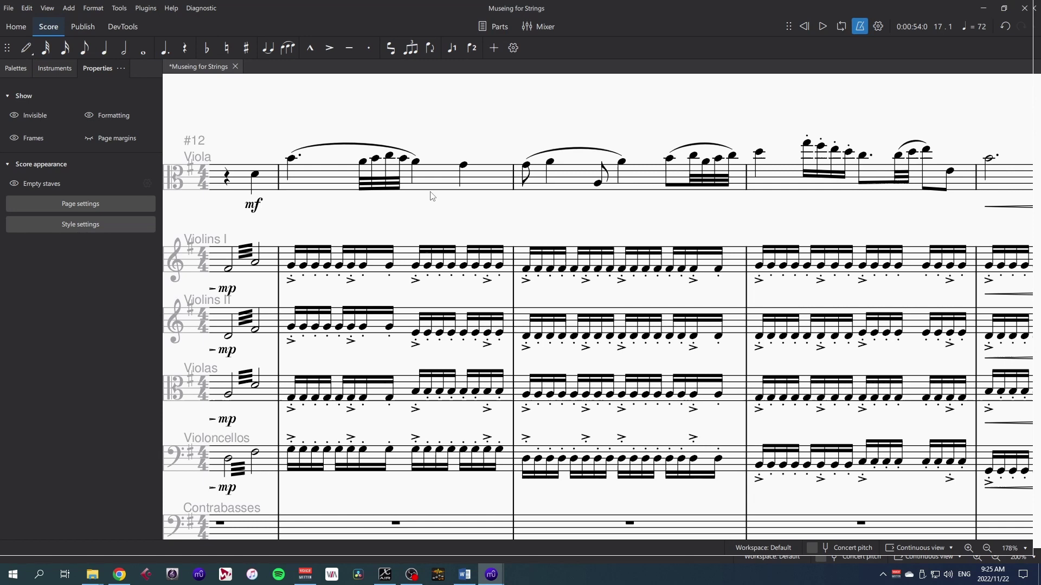
# Play back the viola run in measure 13, then stop.
pyautogui.click(432, 196)
pyautogui.press('space')
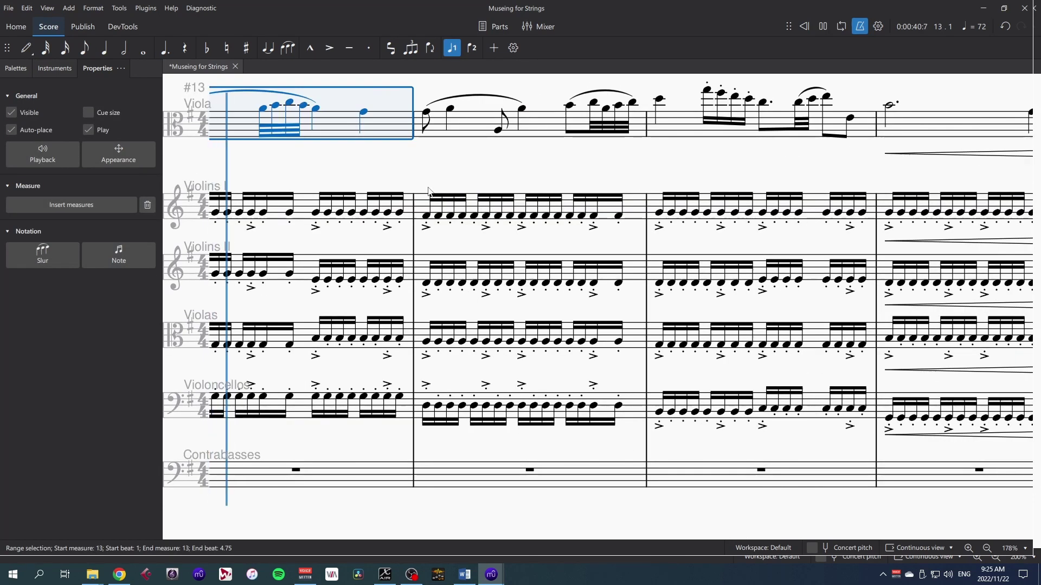
pyautogui.press('space')
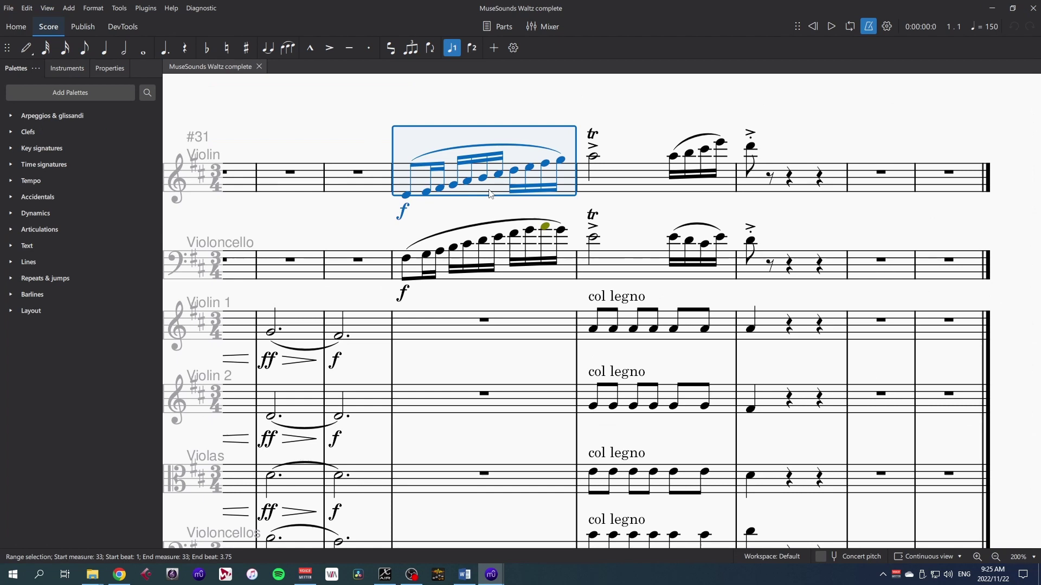
# Play the violin run, then the cello run, in measure 33 of MuseSounds Waltz.
pyautogui.press('space')
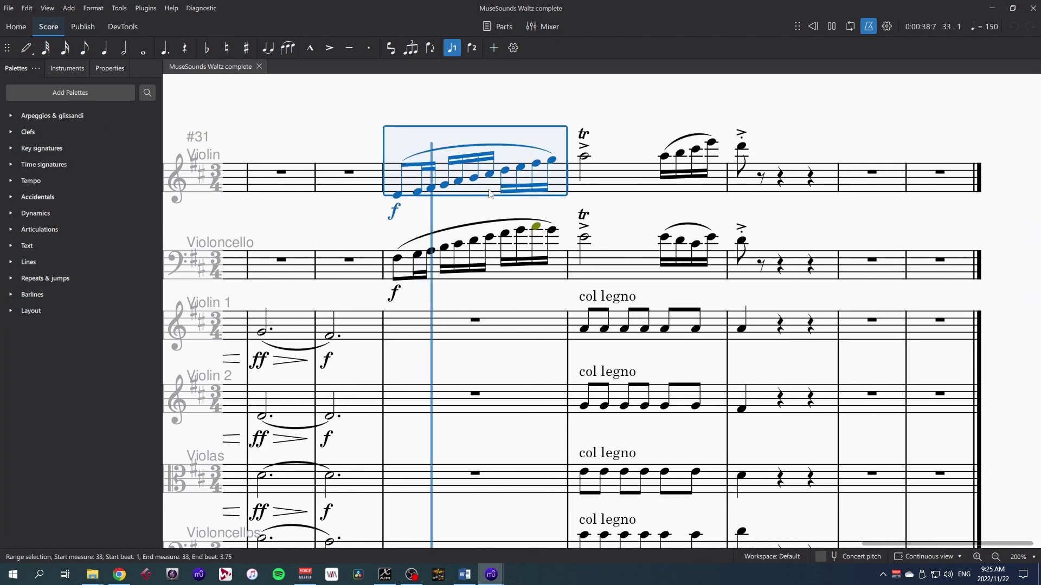
pyautogui.click(500, 279)
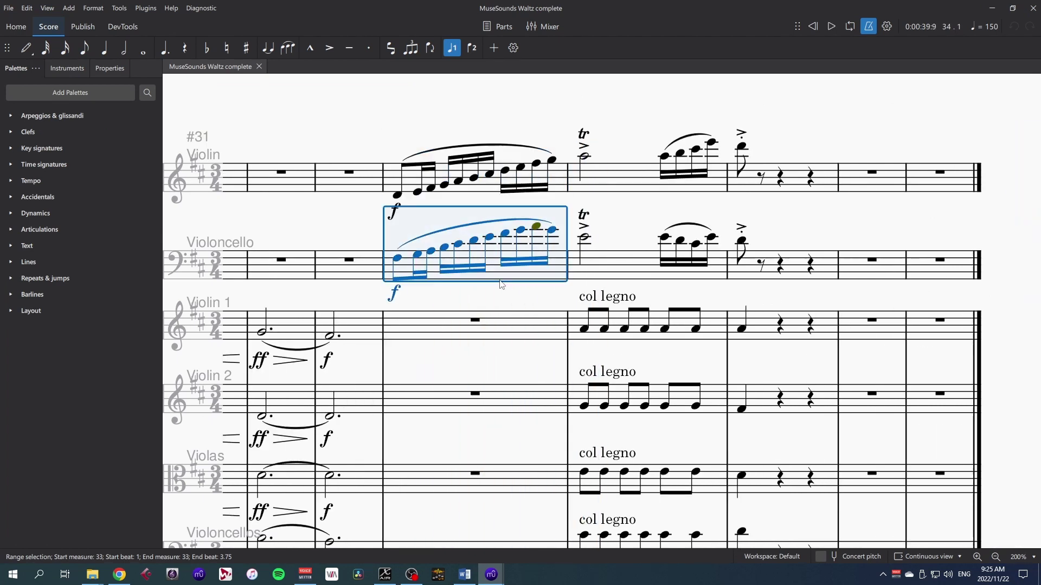
pyautogui.press('space')
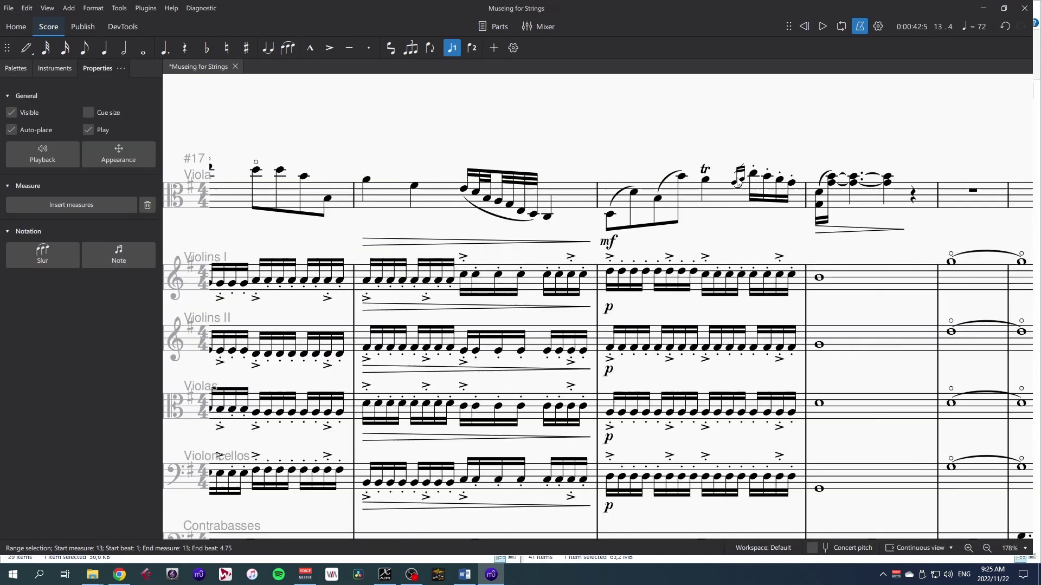
# Copy viola measure 20's dotted-half chord into measure 21's rest.
pyautogui.click(721, 207)
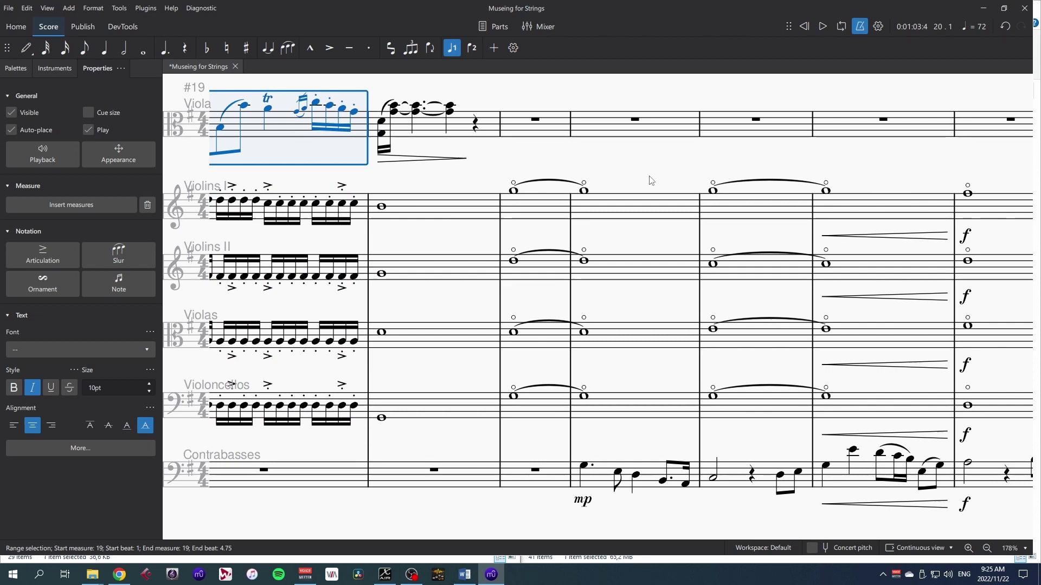
pyautogui.scroll(1, 456, 152)
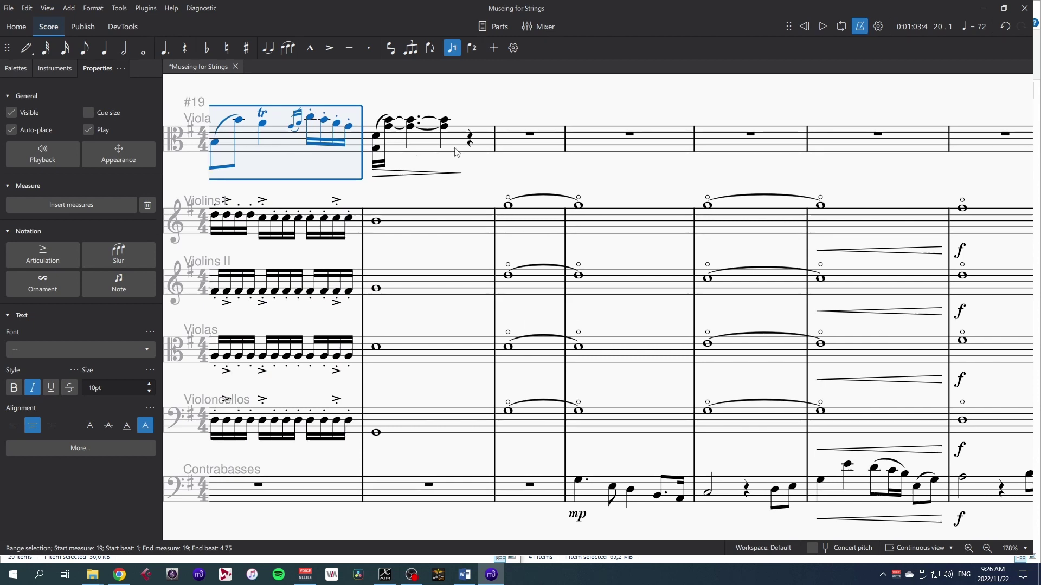
pyautogui.click(457, 153)
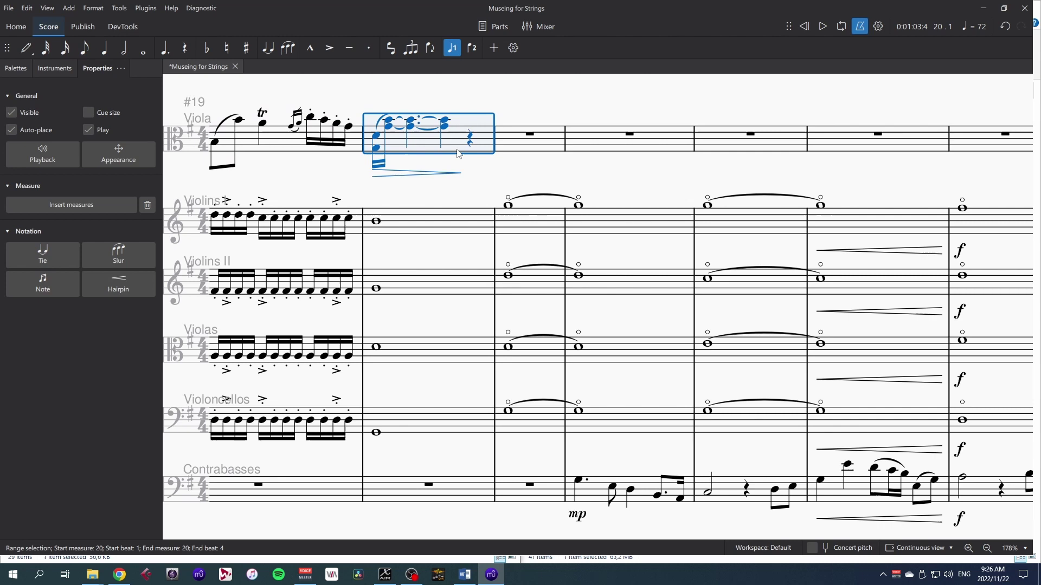
pyautogui.click(534, 141)
pyautogui.hotkey('ctrl', 'v')
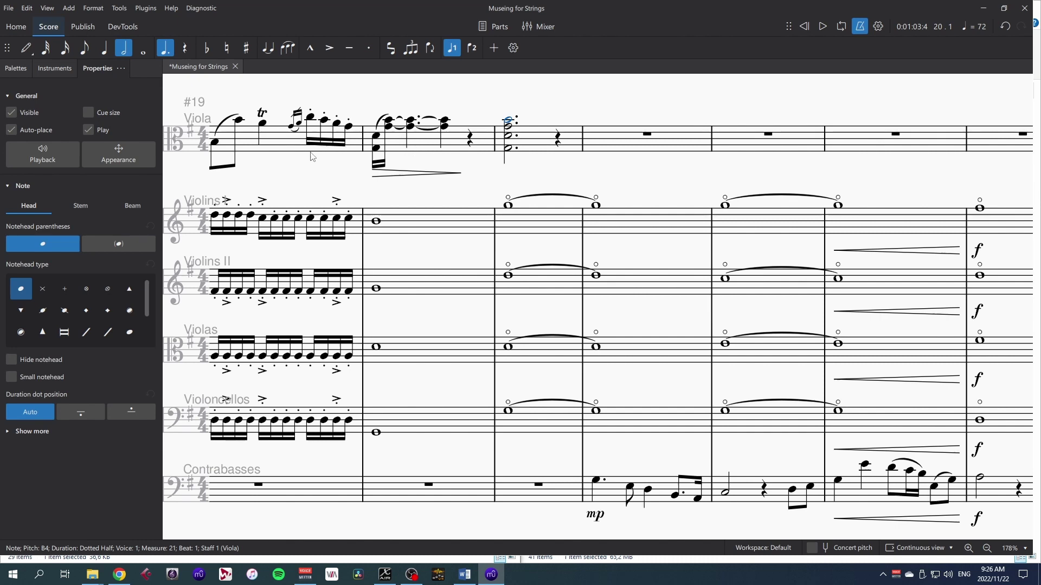
# Play the viola double stops starting from measure 19.
pyautogui.click(286, 155)
pyautogui.press('space')
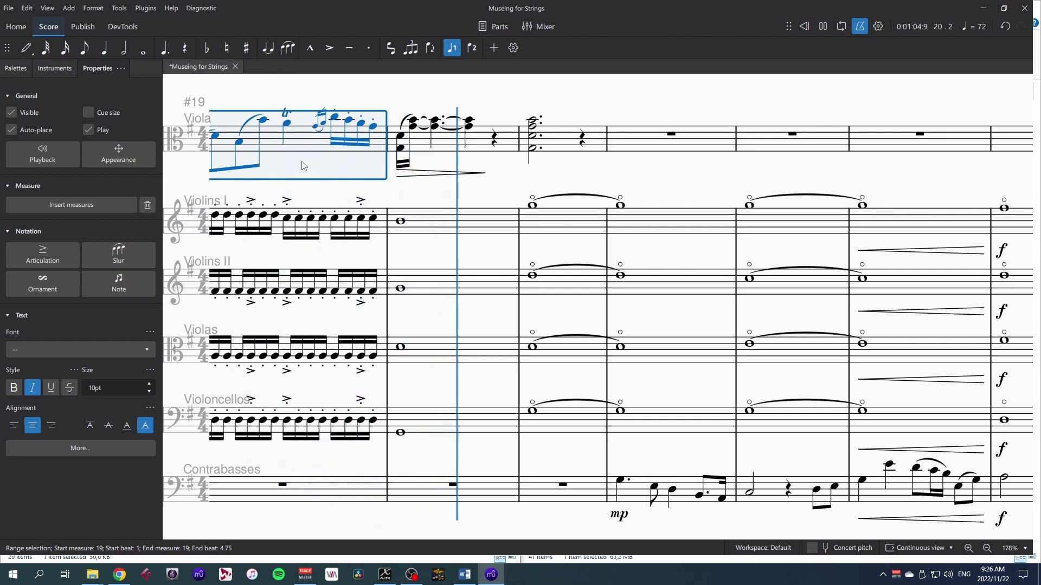
# Stop playback and delete the pasted chord, leaving viola measure 21 as a full-measure rest.
pyautogui.press('space')
pyautogui.click(563, 145)
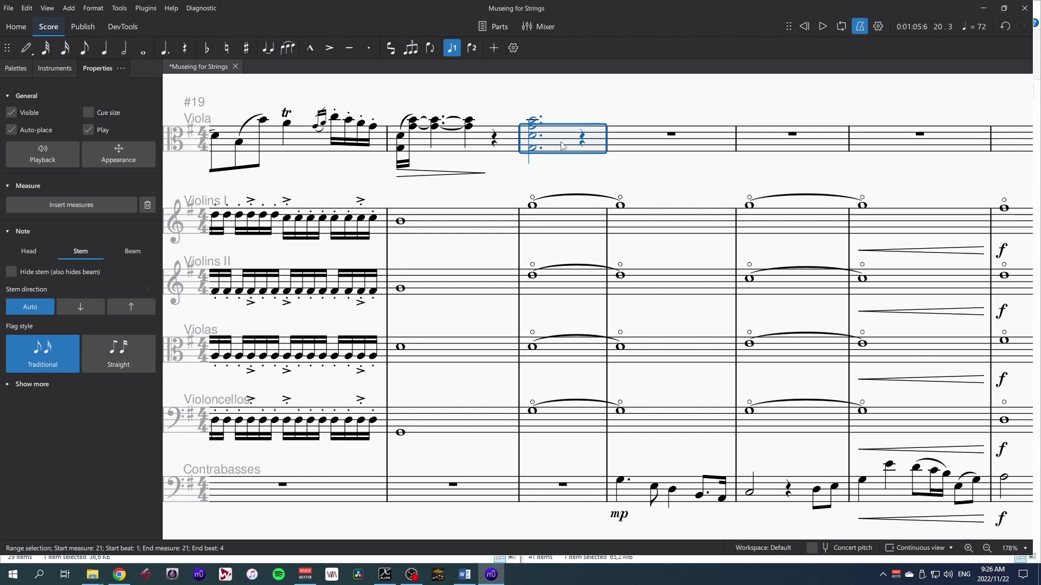
pyautogui.press('Delete')
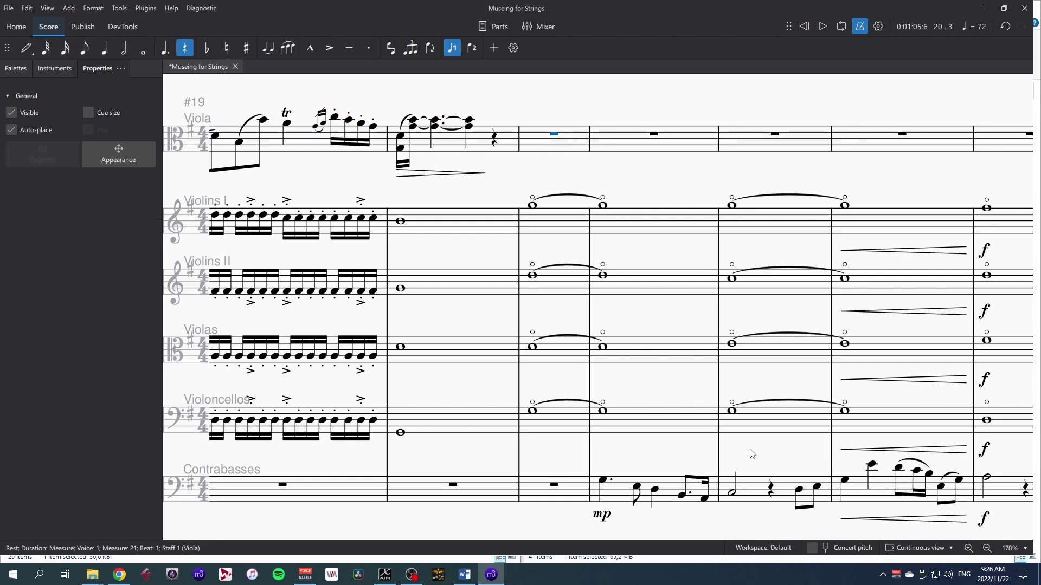
pyautogui.moveTo(752, 454); pyautogui.dragTo(520, 416)
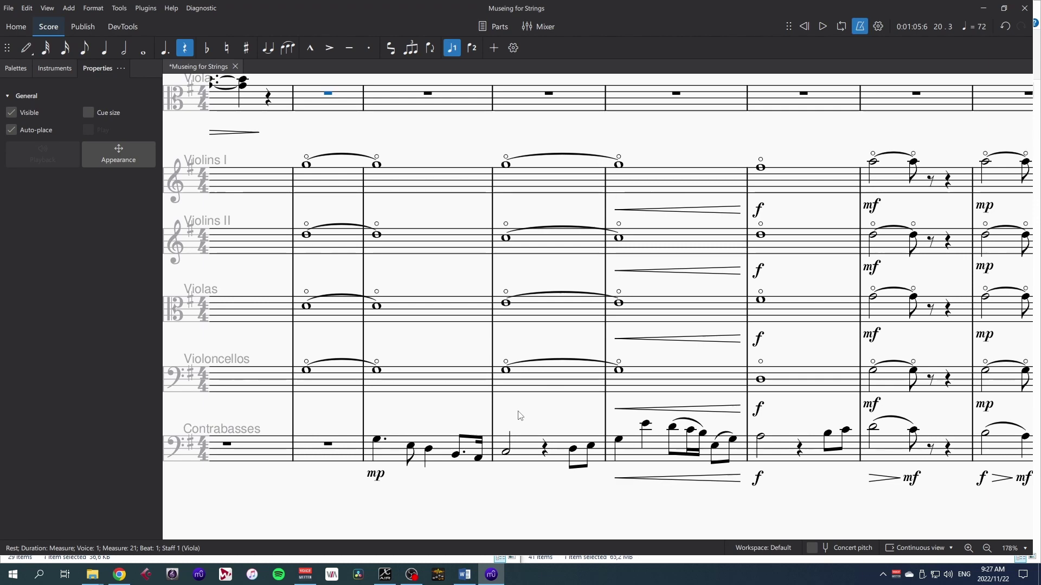
# In the Mixer, confirm Contrabasses is ticked under Muse Sounds > Muse Strings.
pyautogui.click(540, 28)
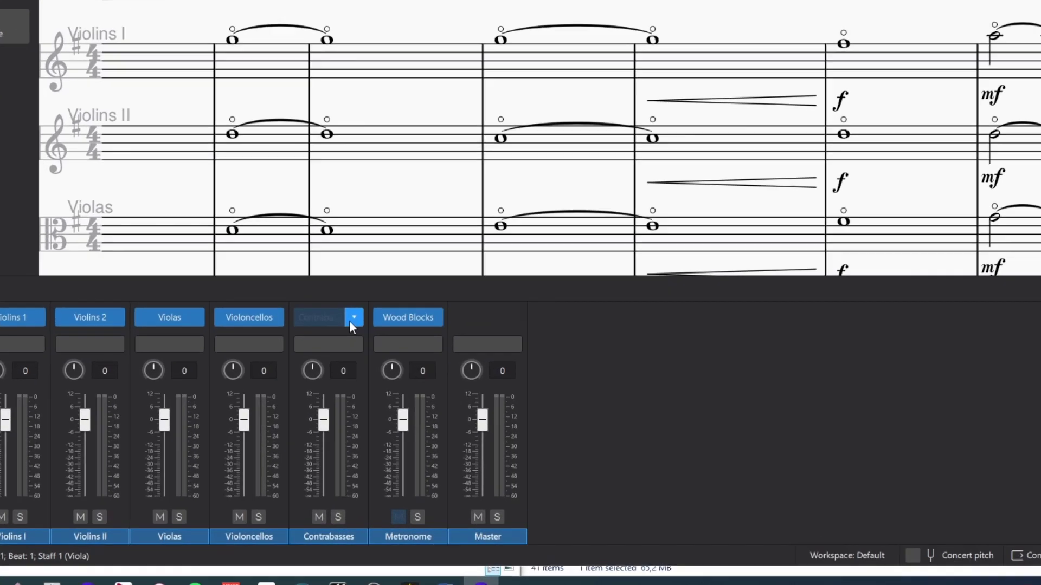
pyautogui.click(392, 369)
pyautogui.moveTo(349, 298)
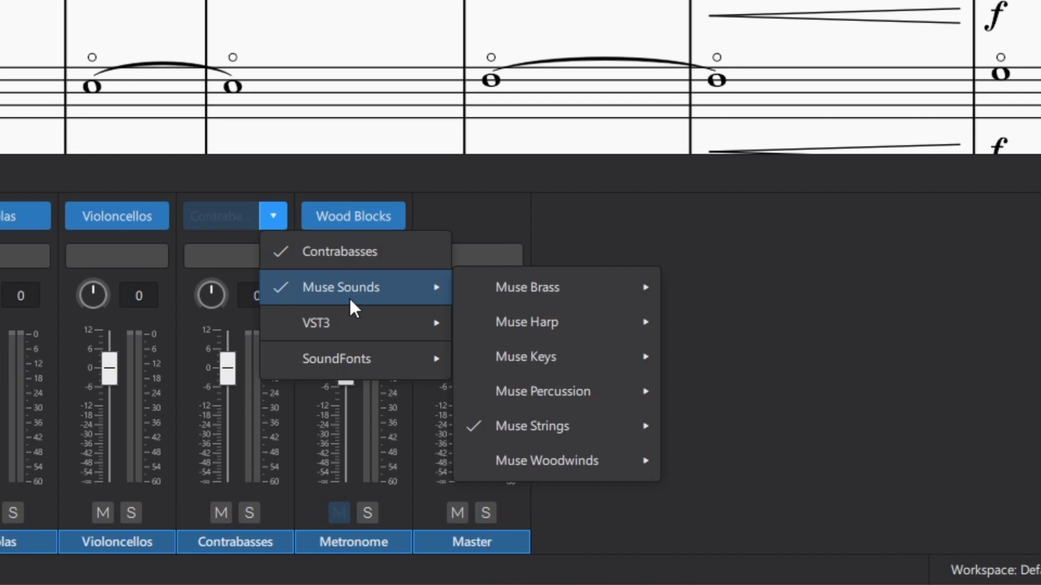
pyautogui.moveTo(574, 427)
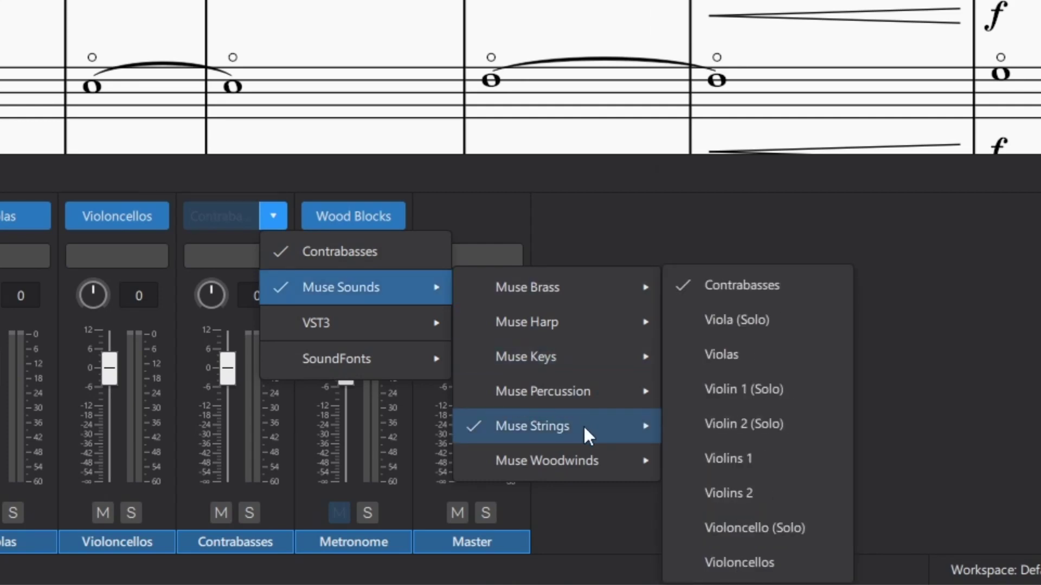